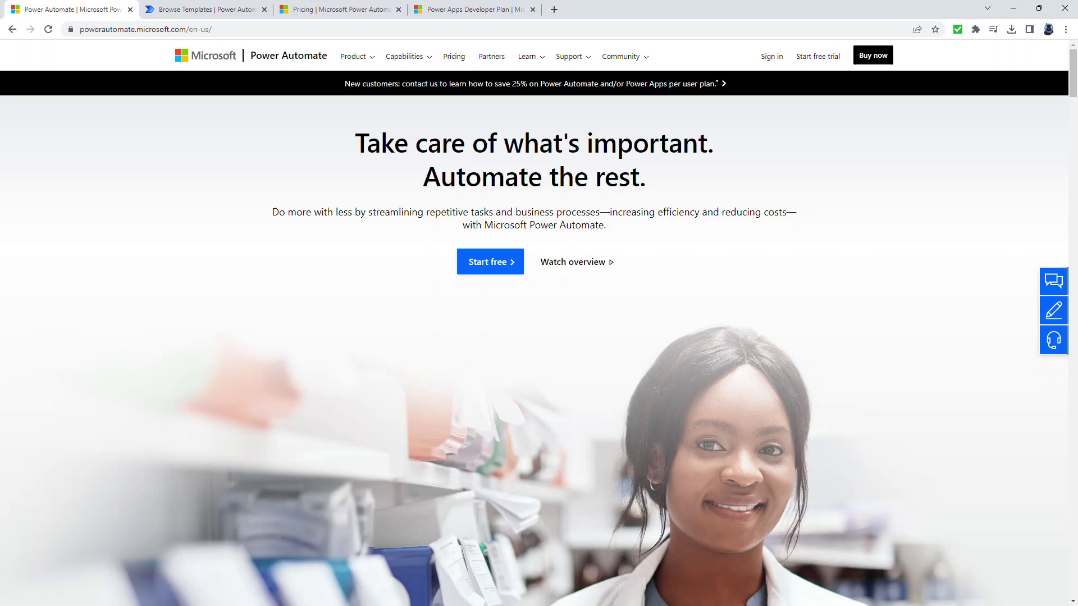
Compare the $15 per-user and $40 attended-RPA pricing plans, then view the Power Apps Developer Plan page
{"action": "left_click", "coordinate": [357, 11]}
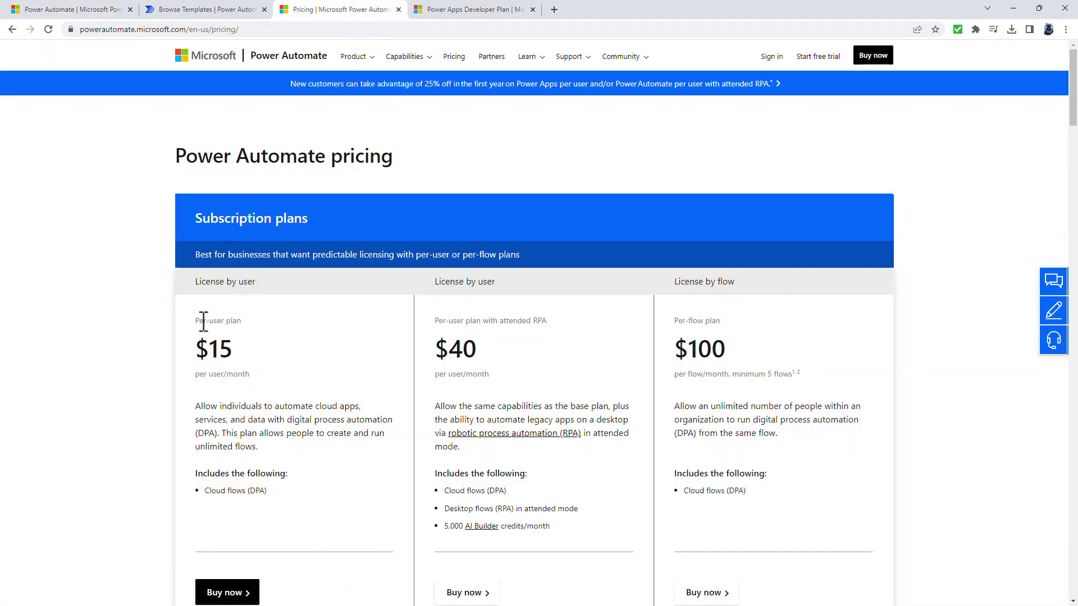
{"action": "left_click_drag", "start_coordinate": [197, 348], "coordinate": [249, 378]}
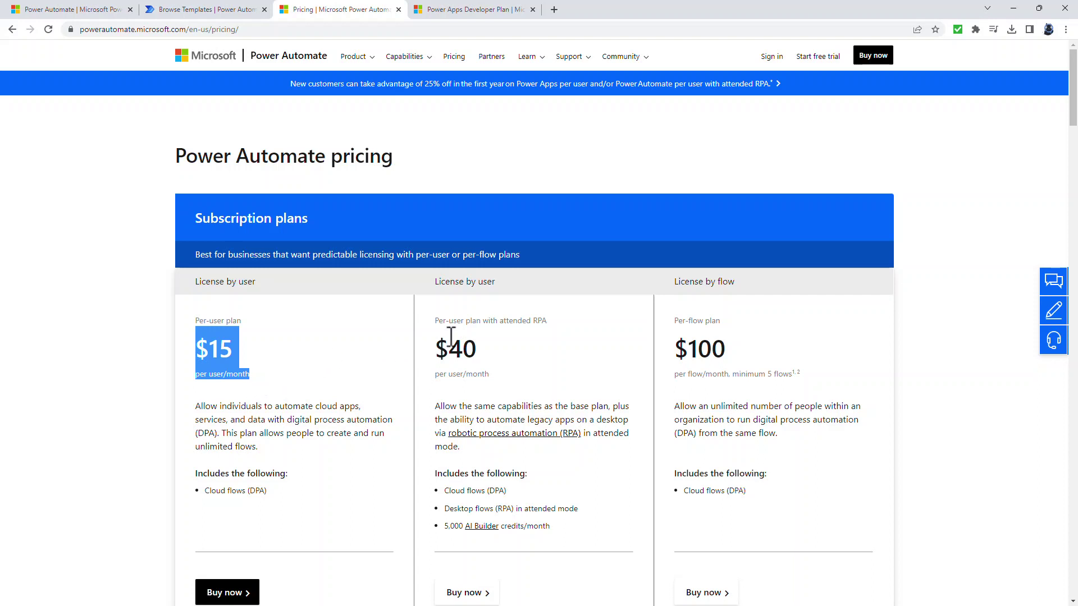
{"action": "left_click_drag", "start_coordinate": [436, 318], "coordinate": [490, 376]}
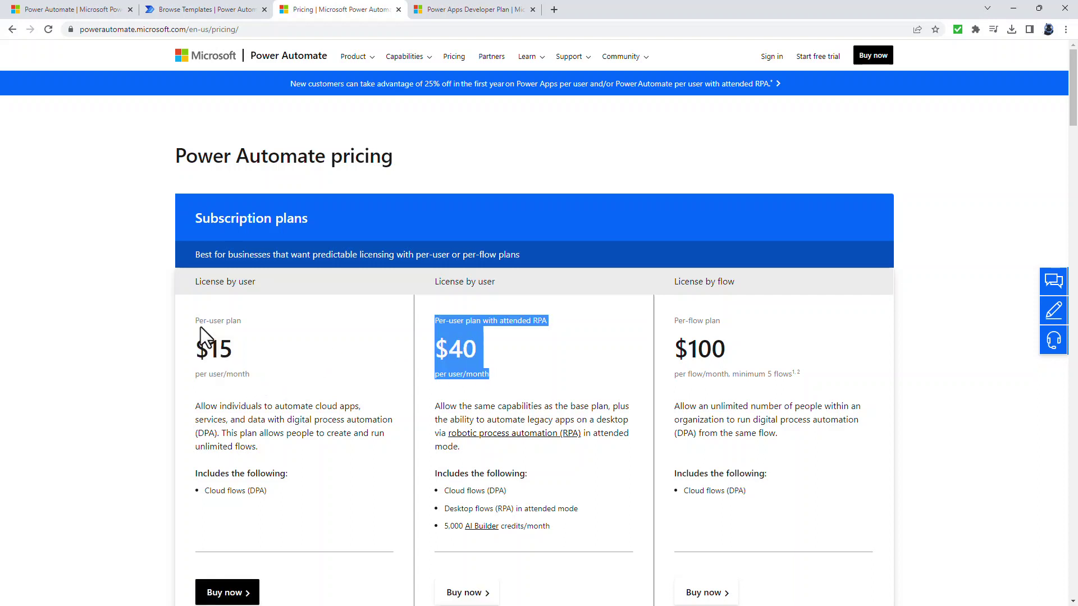
{"action": "left_click_drag", "start_coordinate": [196, 320], "coordinate": [251, 375]}
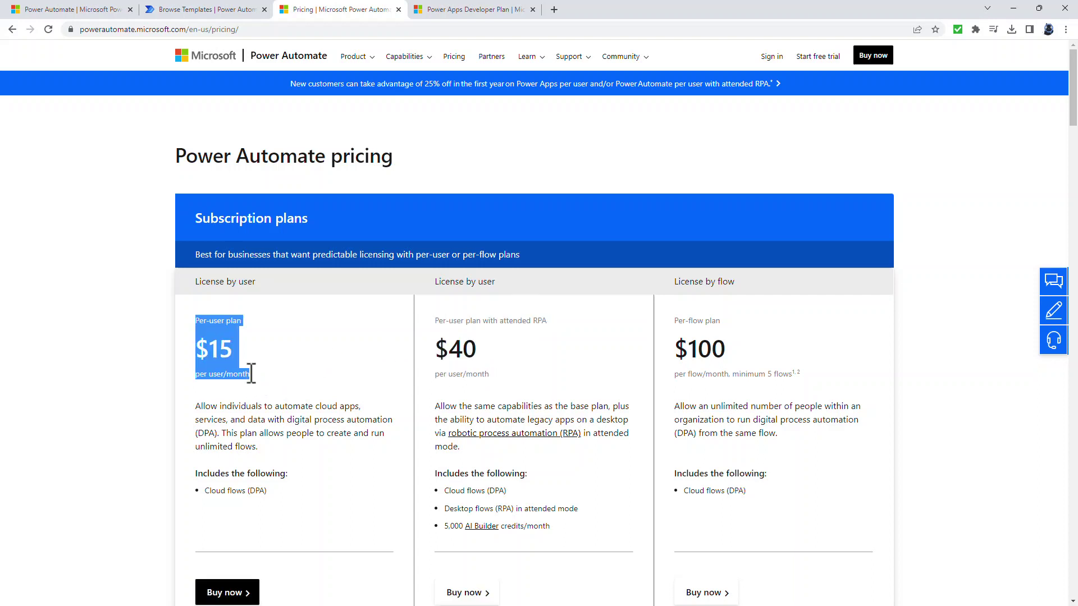
{"action": "left_click", "coordinate": [264, 379]}
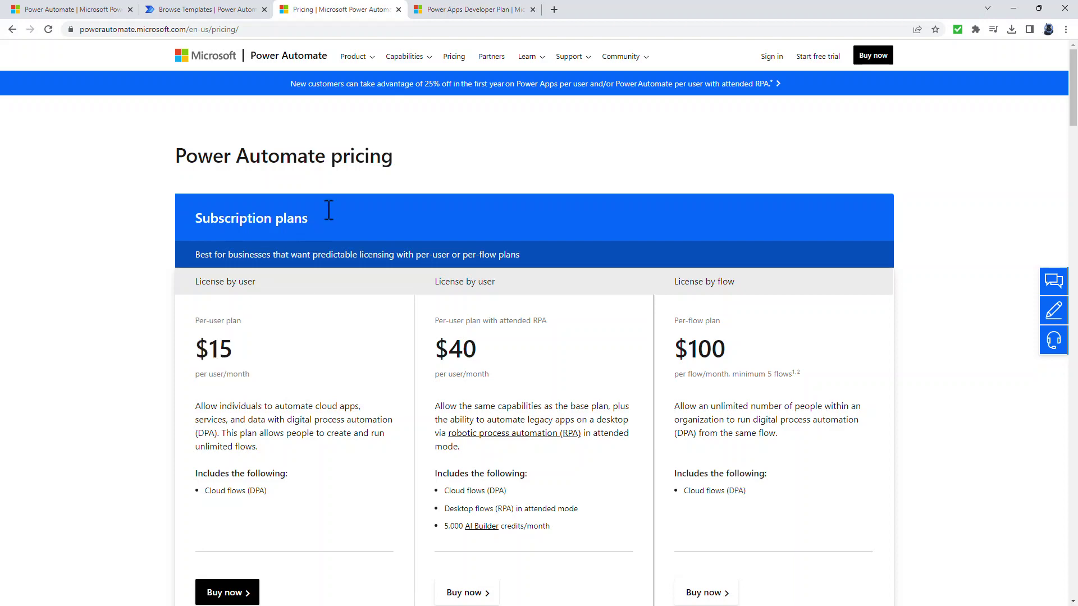
{"action": "left_click", "coordinate": [451, 13]}
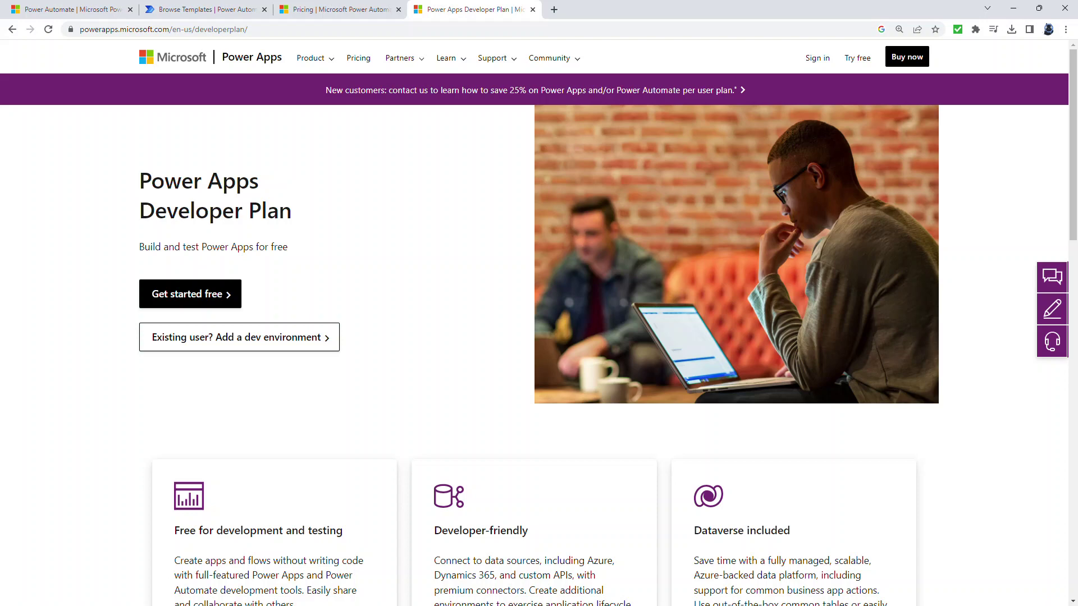
Scroll to What's included and highlight the Power Apps and Power Automate entries
{"action": "scroll", "coordinate": [298, 467], "scroll_direction": "down", "scroll_amount": 5}
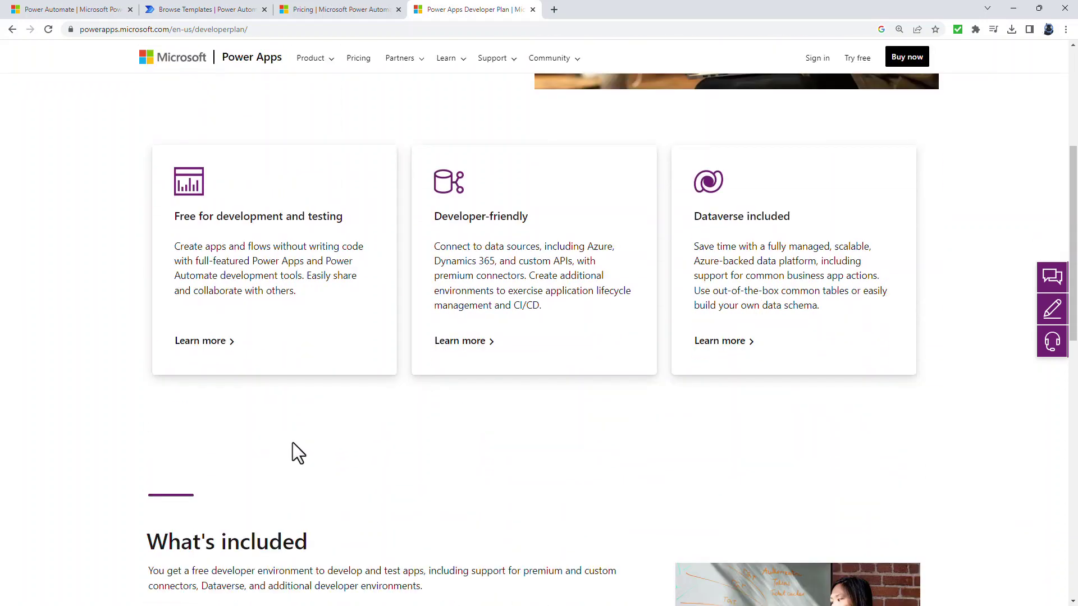
{"action": "scroll", "coordinate": [292, 443], "scroll_direction": "down", "scroll_amount": 4}
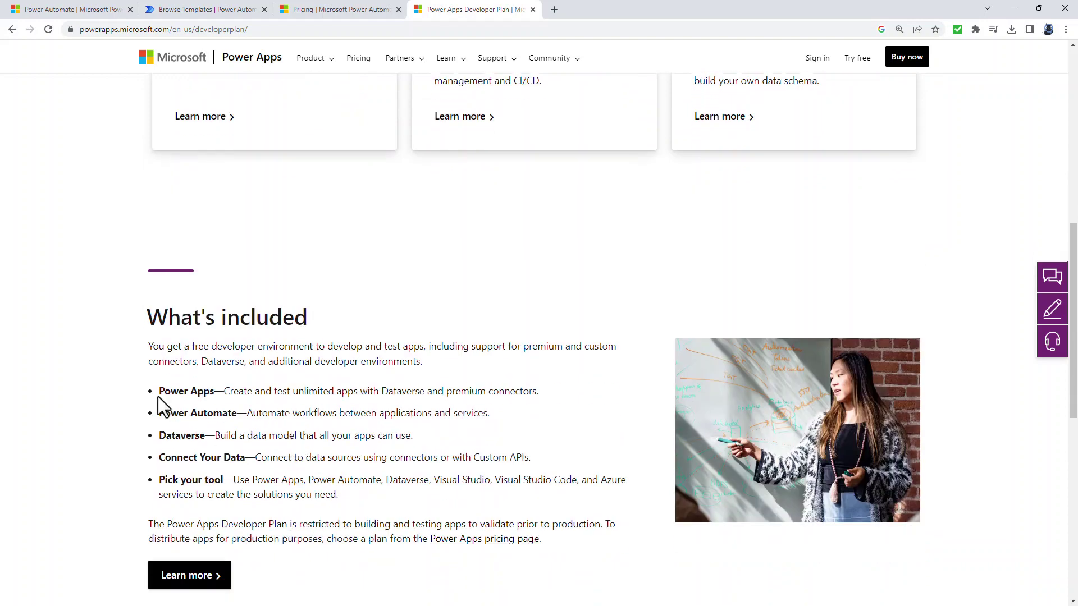
{"action": "left_click_drag", "start_coordinate": [160, 391], "coordinate": [517, 423]}
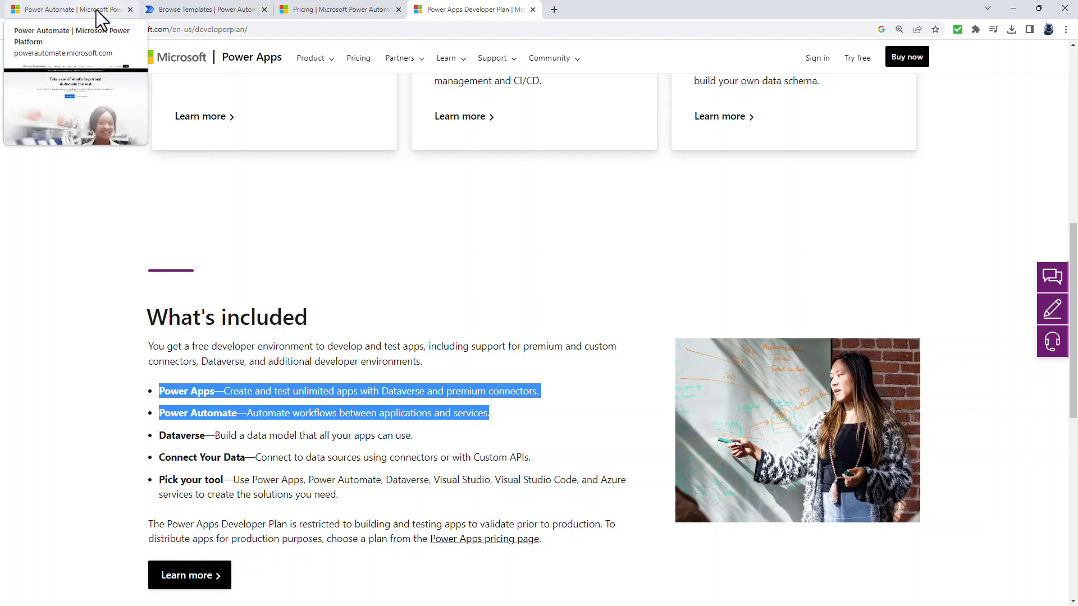
Go to the Power Automate portal's Create page with cloud flow, desktop flow and Process advisor options
{"action": "left_click", "coordinate": [170, 10]}
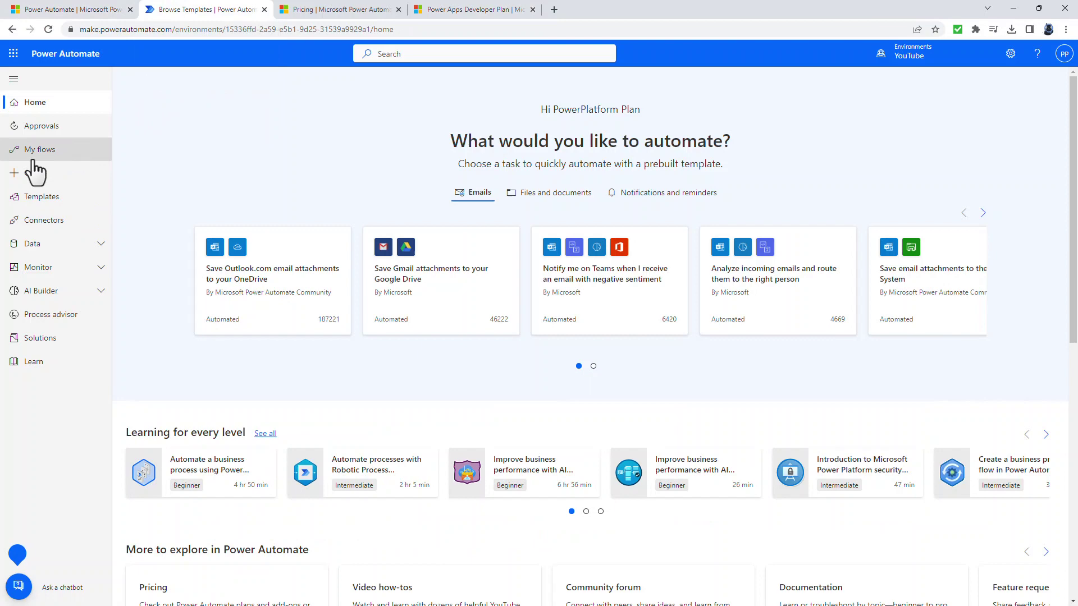
{"action": "left_click", "coordinate": [54, 175]}
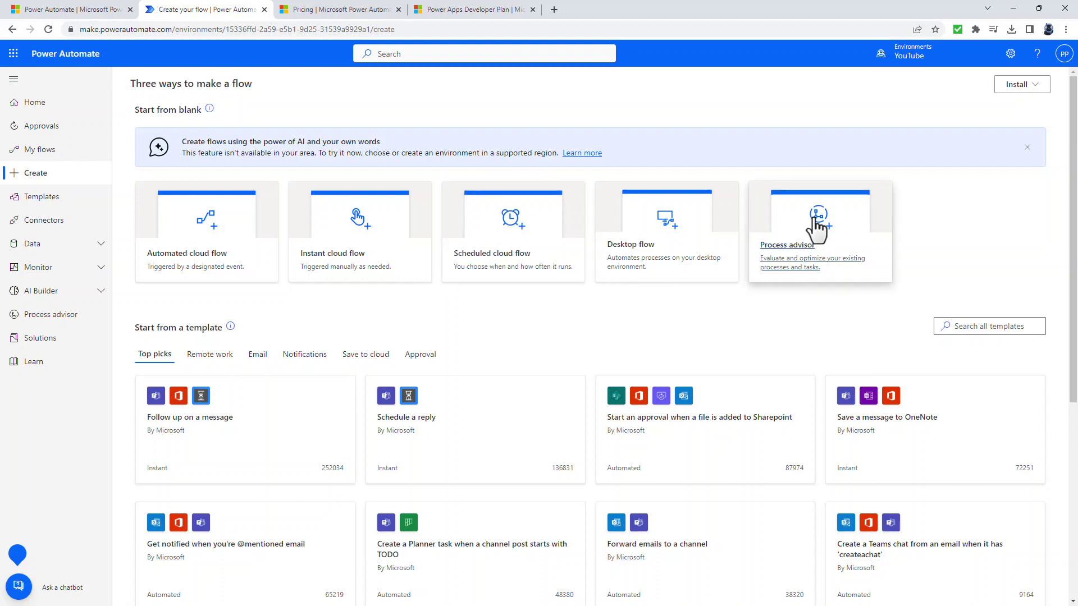
Browse the Templates gallery, including Power Apps button and Move documents between SharePoint libraries
{"action": "left_click", "coordinate": [51, 203]}
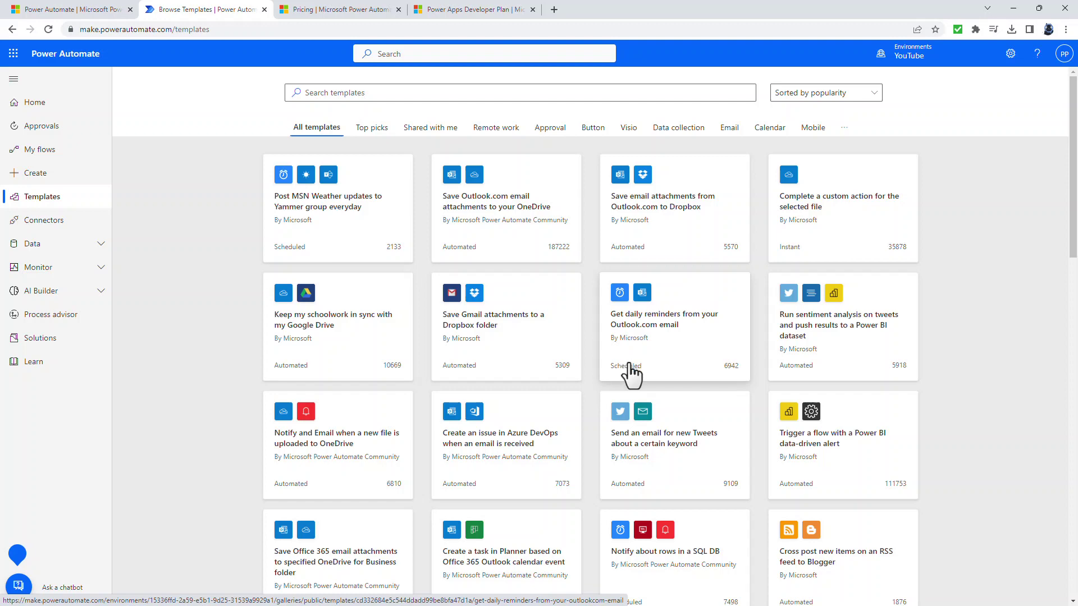
{"action": "scroll", "coordinate": [645, 381], "scroll_direction": "down", "scroll_amount": 5}
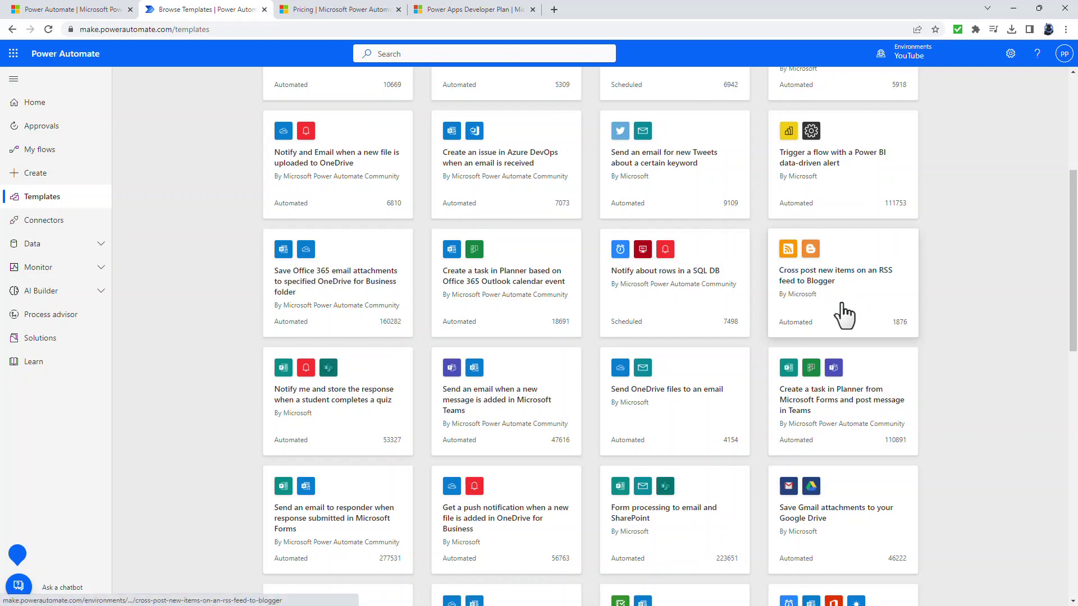
{"action": "left_click", "coordinate": [1072, 376]}
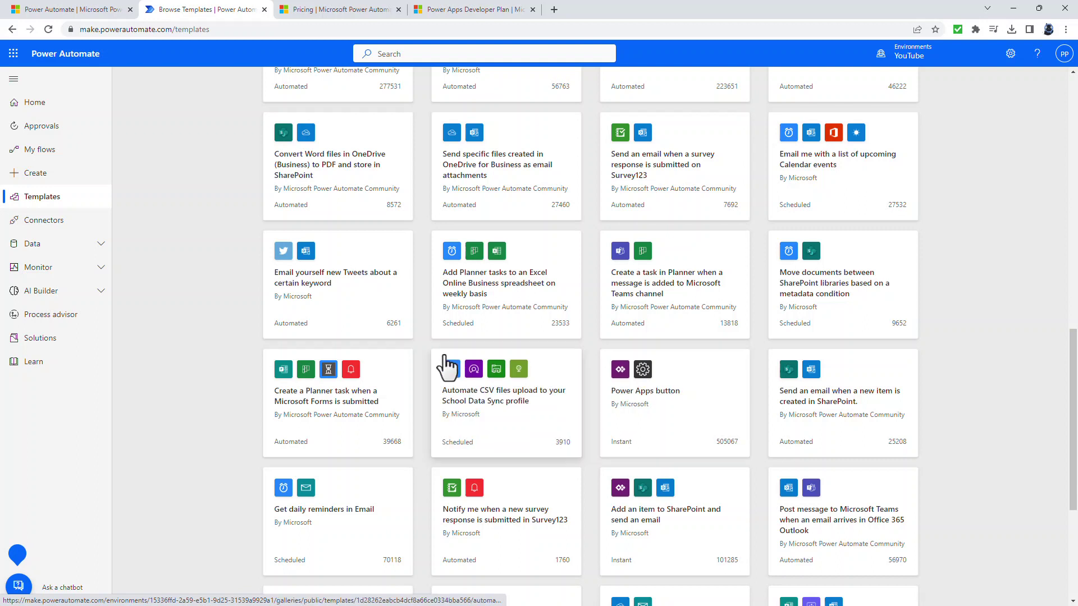
Show the Connectors page listing Office 365 Outlook, SharePoint, Microsoft Teams and others
{"action": "left_click", "coordinate": [45, 222]}
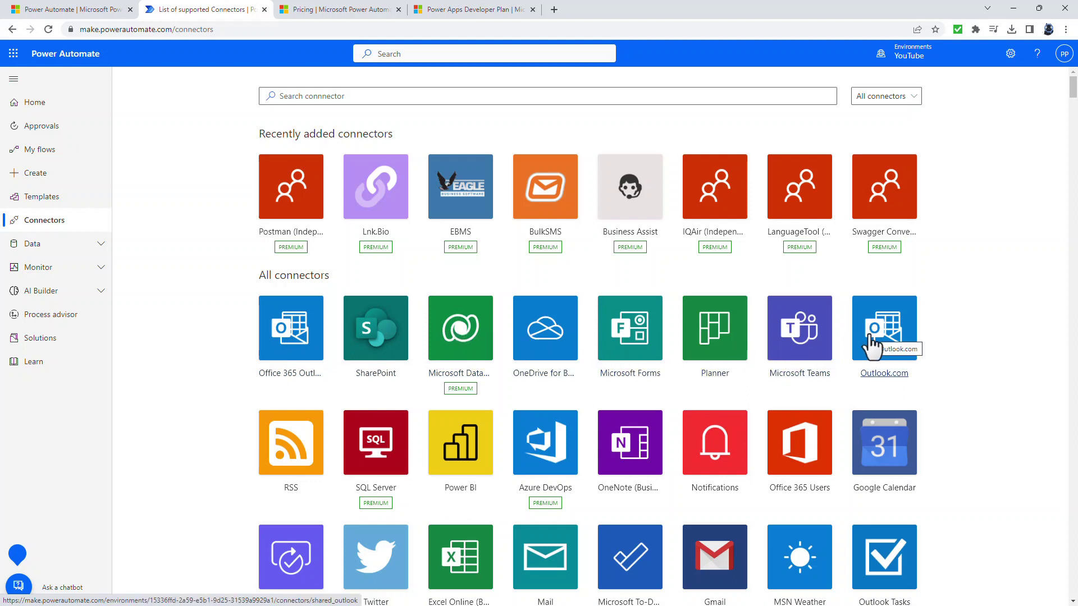
Review the Azure DevOps issue-from-email template's Office 365 Outlook and Azure DevOps connectors, then return to Create
{"action": "left_click", "coordinate": [31, 207]}
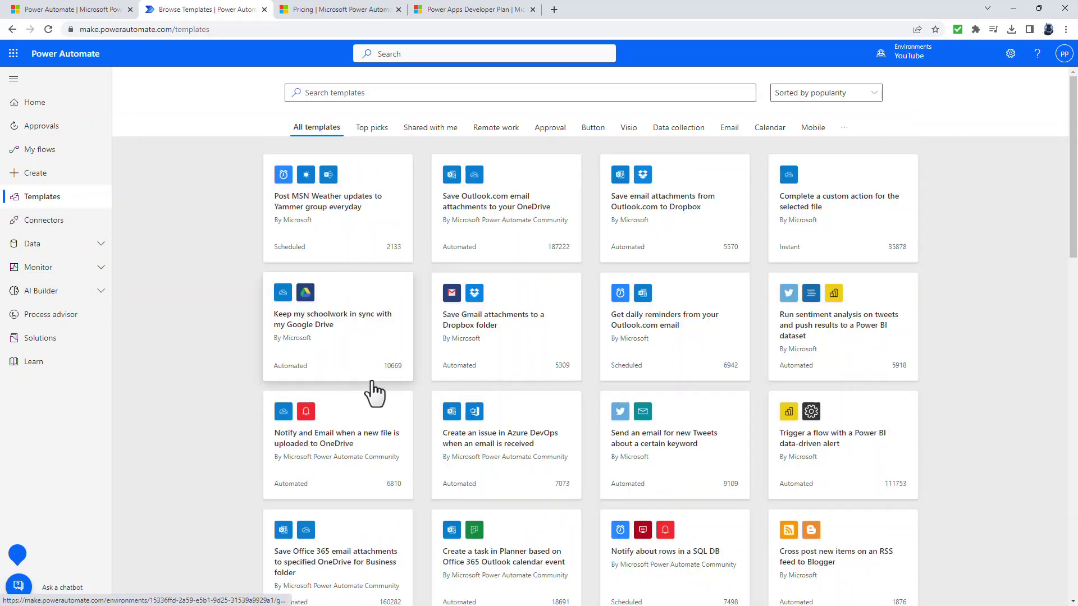
{"action": "left_click", "coordinate": [526, 452]}
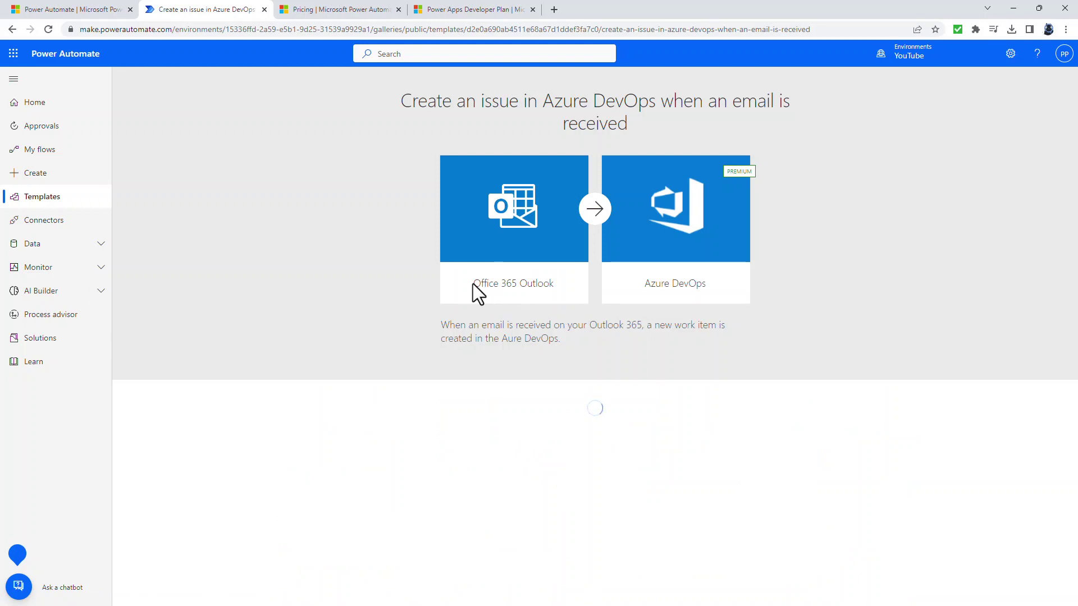
{"action": "left_click_drag", "start_coordinate": [474, 283], "coordinate": [555, 282]}
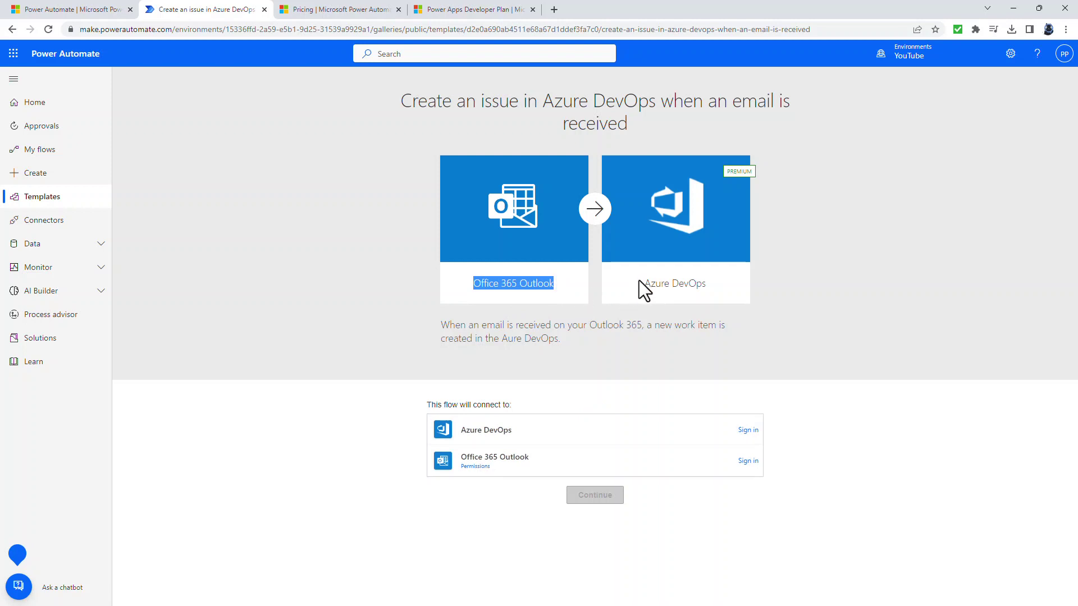
{"action": "left_click_drag", "start_coordinate": [644, 282], "coordinate": [705, 291]}
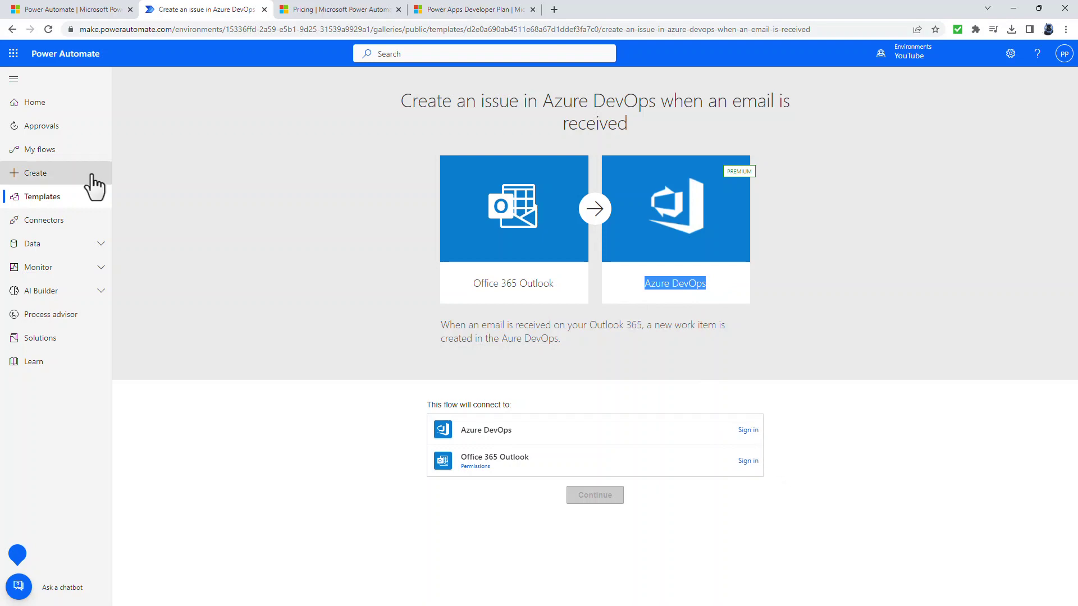
{"action": "left_click", "coordinate": [47, 178]}
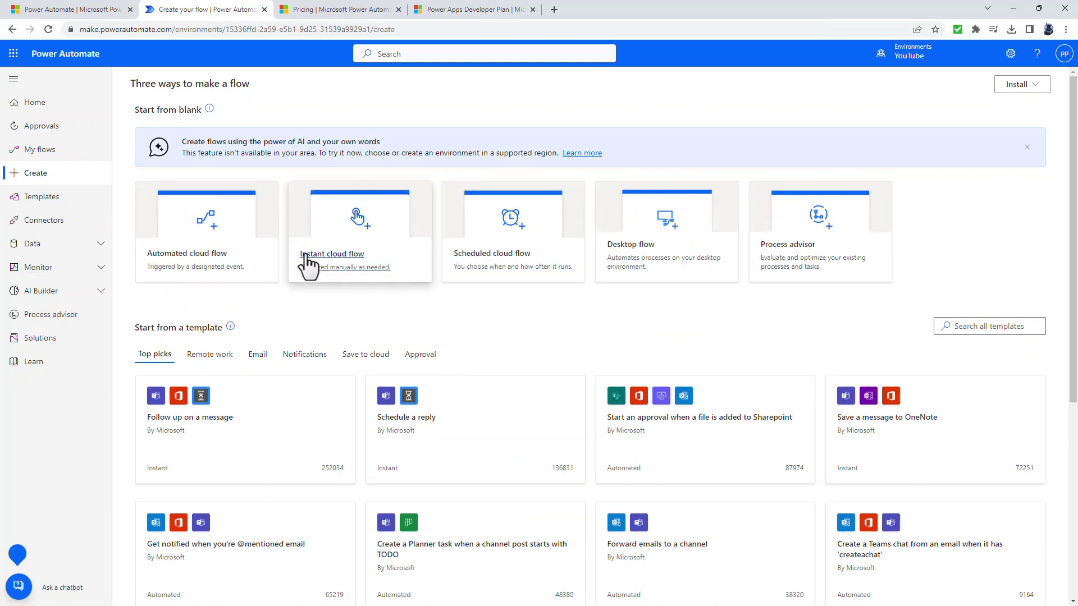
Build automated cloud flow 'YouTube' using Dataverse's 'When a row is added, modified or deleted' trigger
{"action": "left_click", "coordinate": [219, 265]}
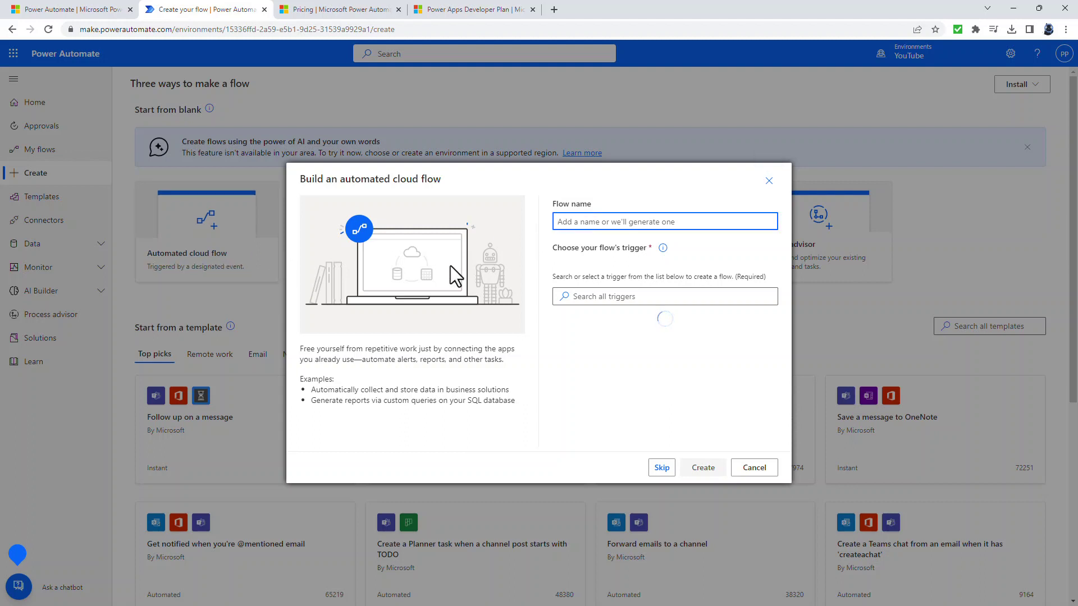
{"action": "type", "text": "YouTube"}
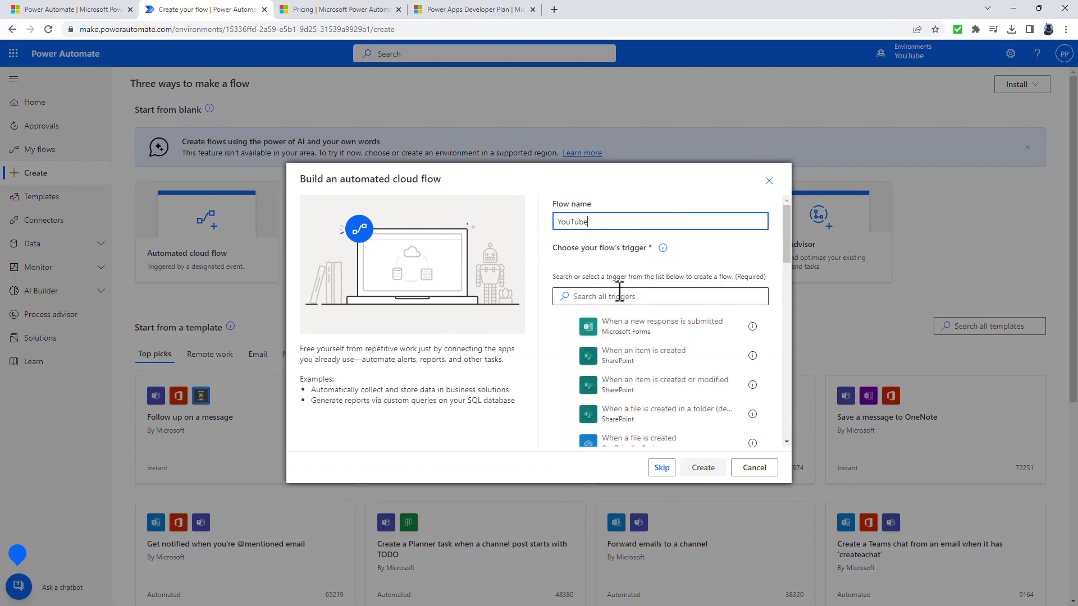
{"action": "left_click", "coordinate": [619, 296]}
{"action": "type", "text": "dataverse"}
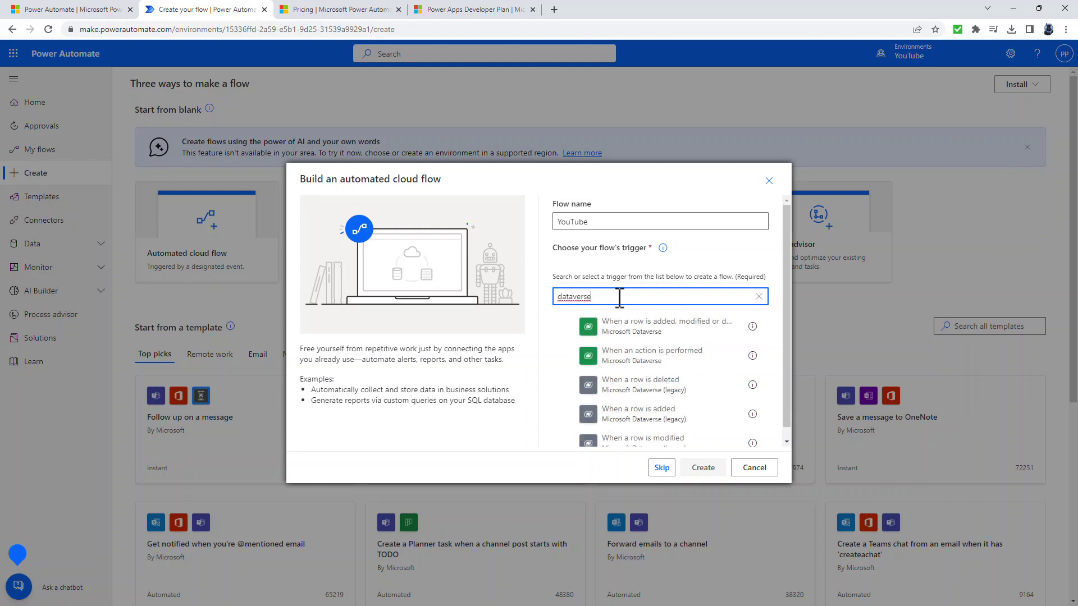
{"action": "left_click", "coordinate": [643, 328]}
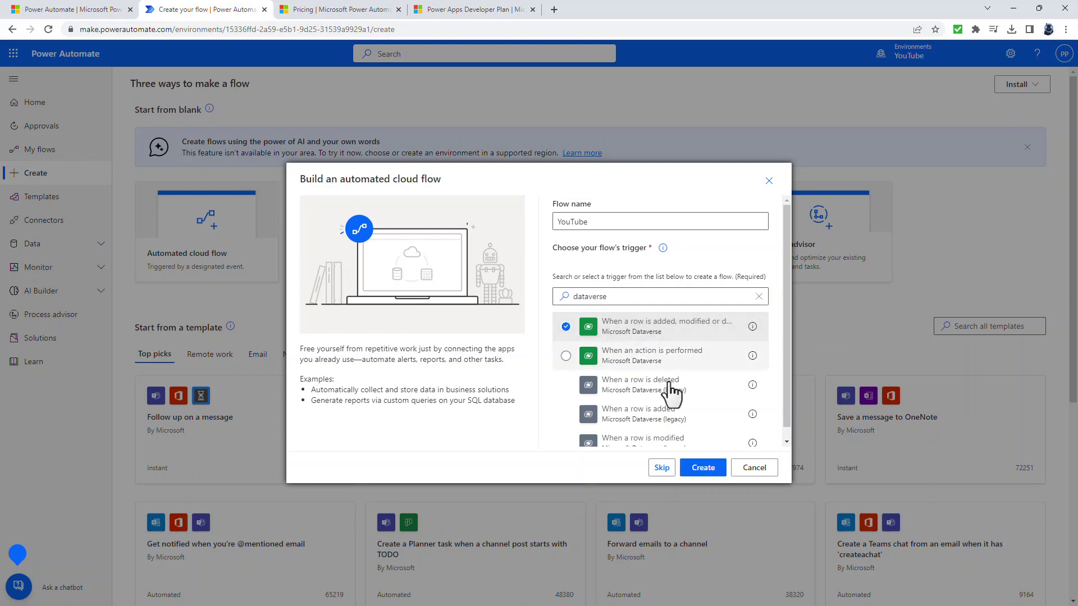
{"action": "left_click", "coordinate": [703, 467]}
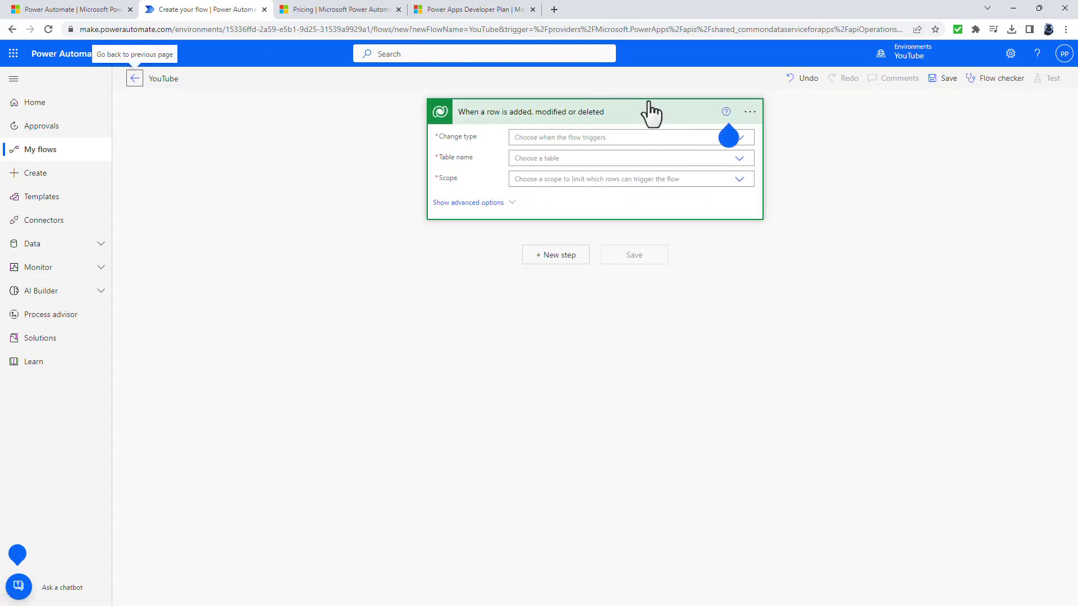
Set the trigger to Added rows in the Accounts table at Organization scope, then add a new step
{"action": "left_click", "coordinate": [737, 138]}
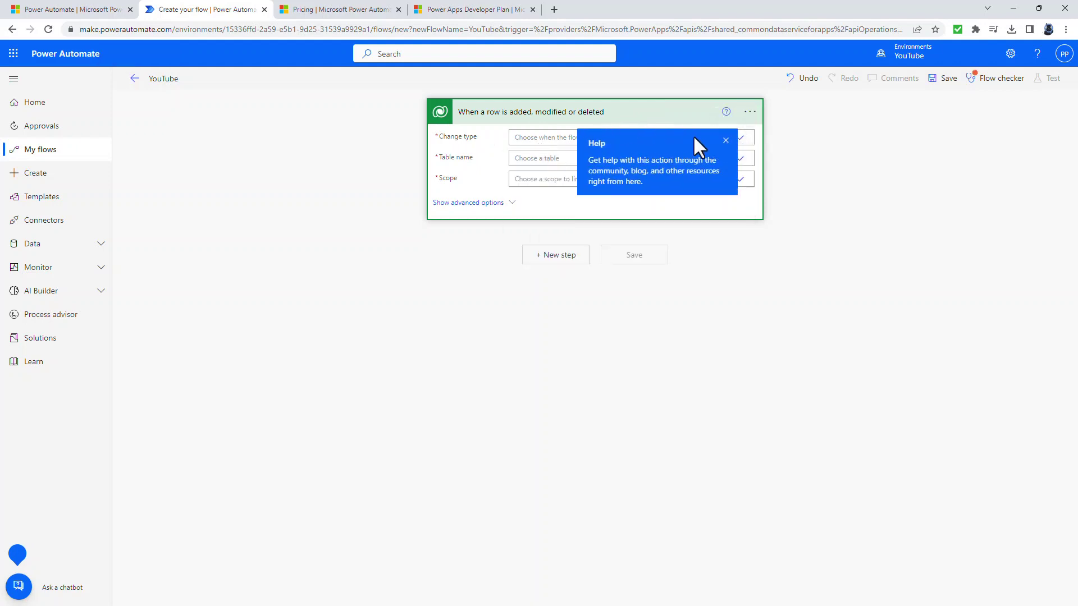
{"action": "left_click", "coordinate": [740, 140]}
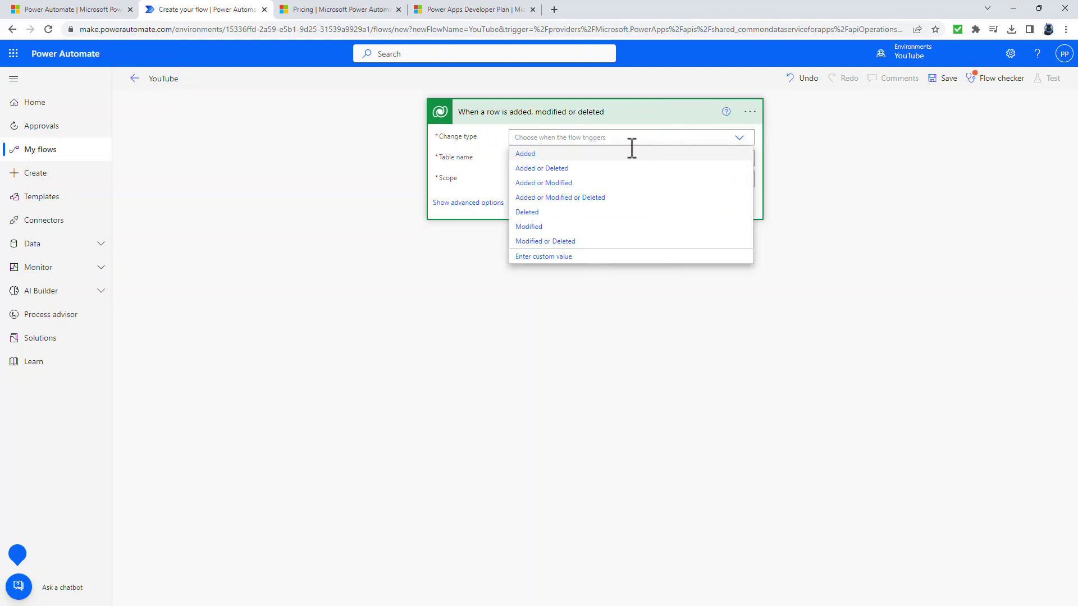
{"action": "left_click", "coordinate": [566, 157]}
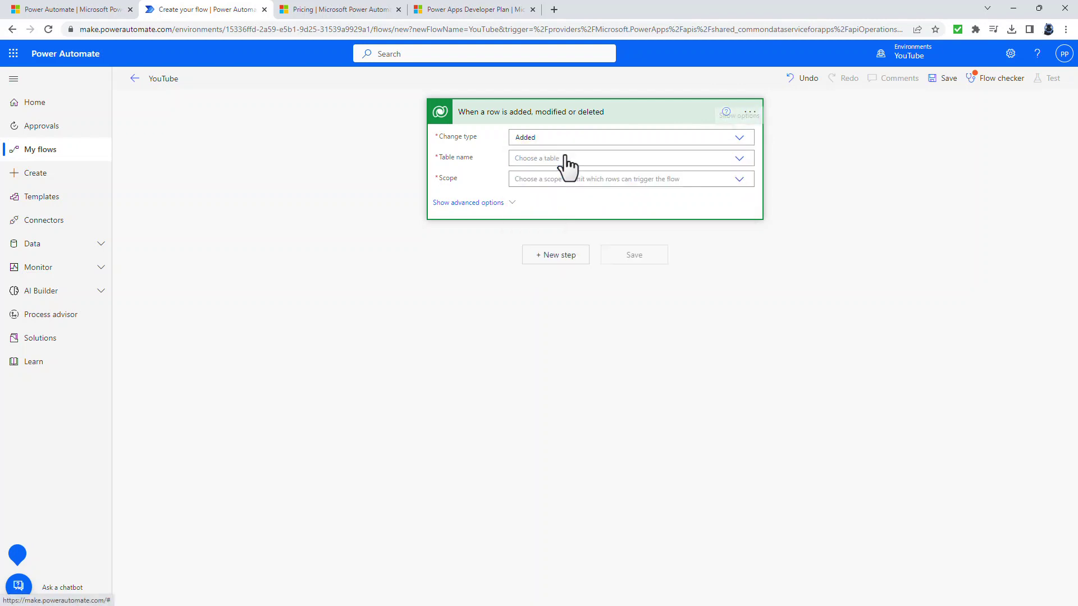
{"action": "left_click", "coordinate": [740, 158]}
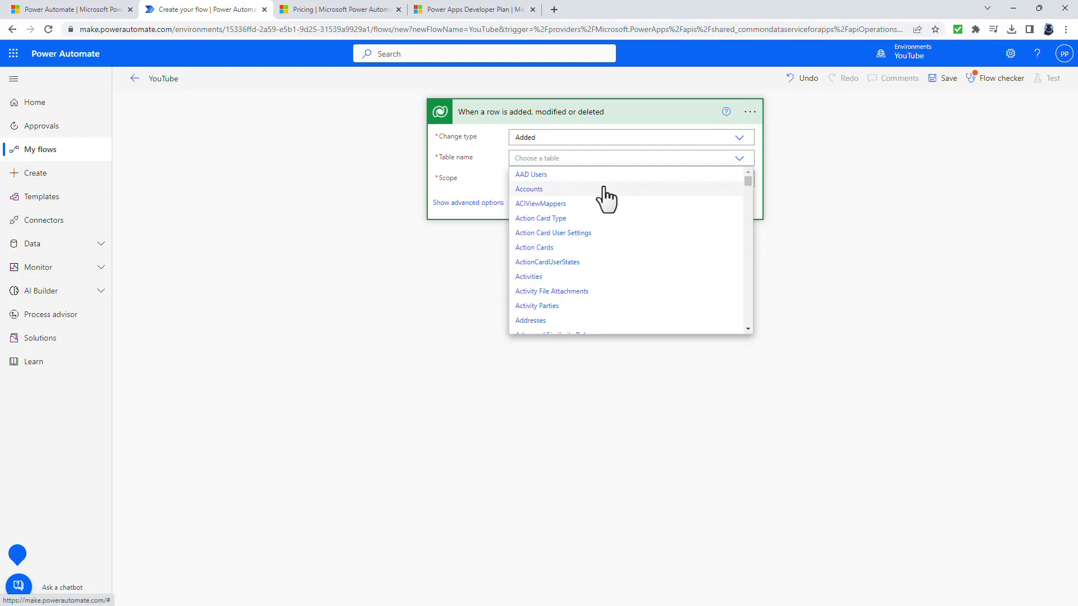
{"action": "left_click", "coordinate": [605, 190]}
{"action": "left_click", "coordinate": [741, 182]}
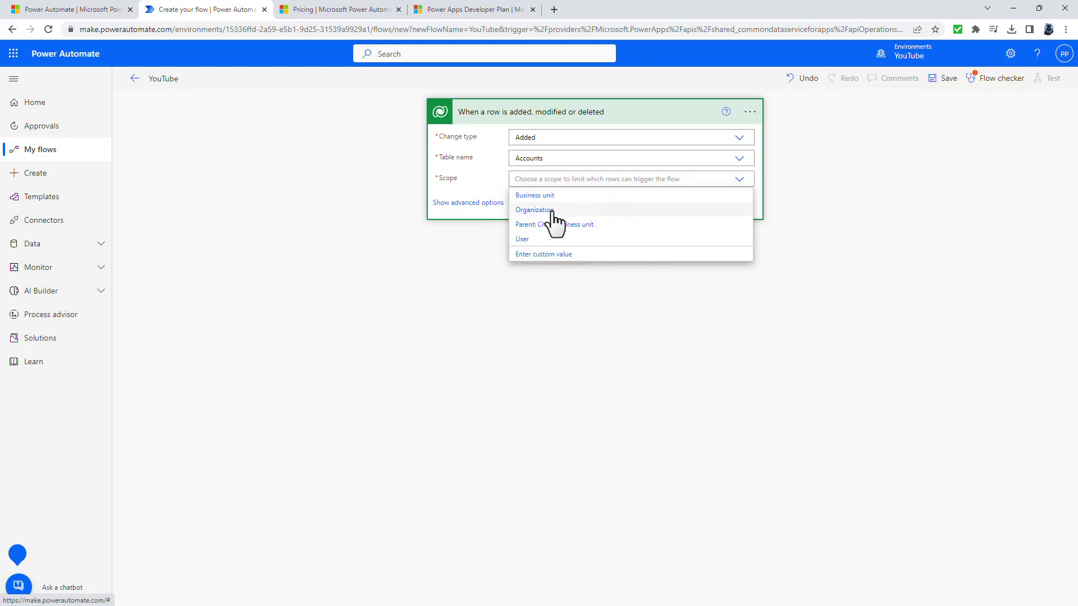
{"action": "left_click", "coordinate": [534, 210]}
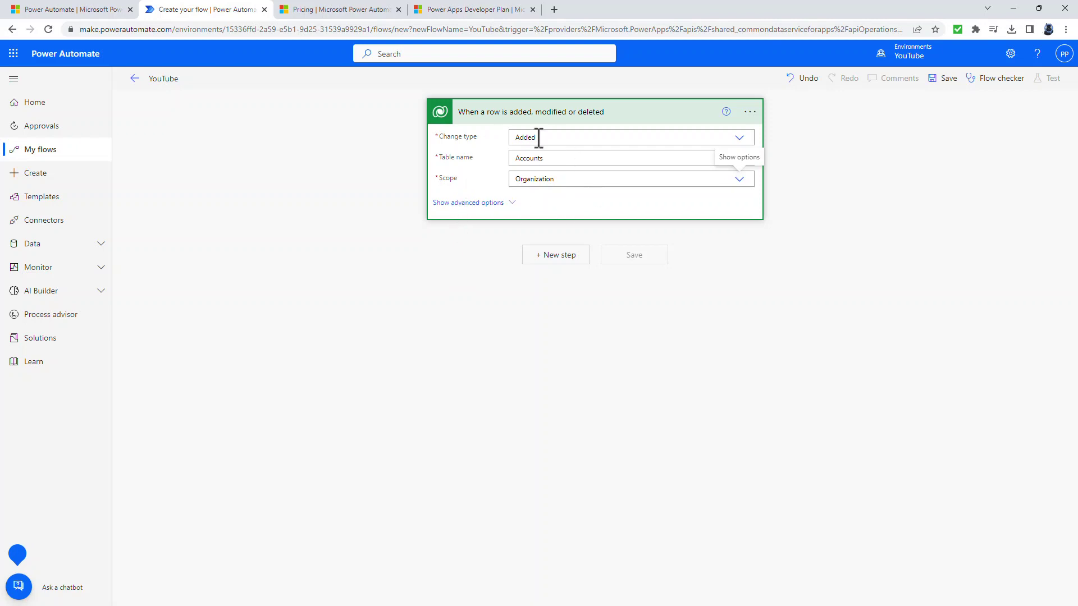
{"action": "left_click", "coordinate": [553, 263]}
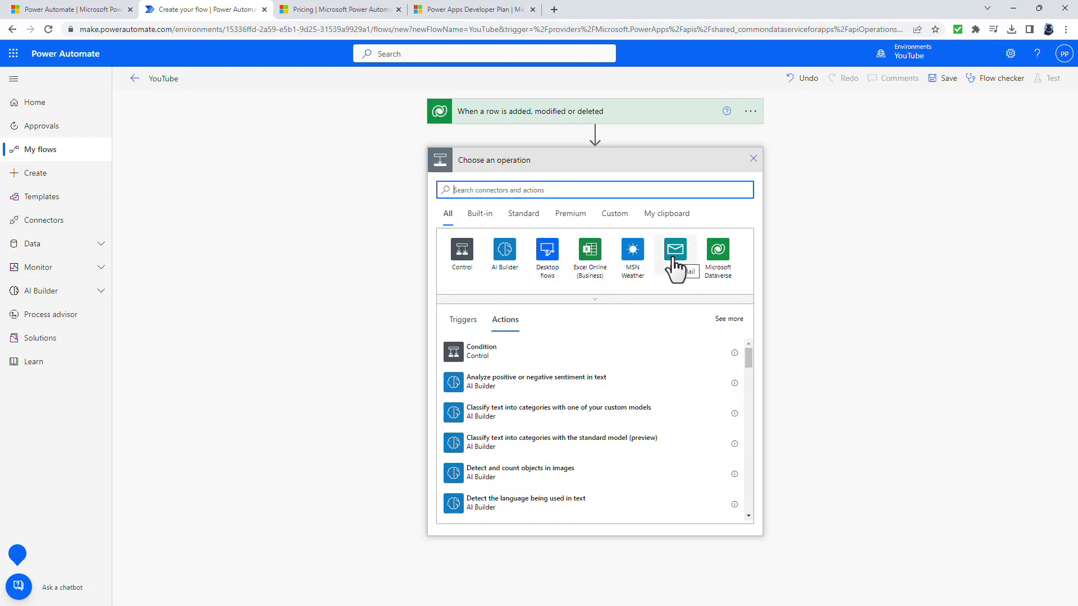
Try a 'notifc' connector search, clear it, and expand the full connector list
{"action": "type", "text": "notifc"}
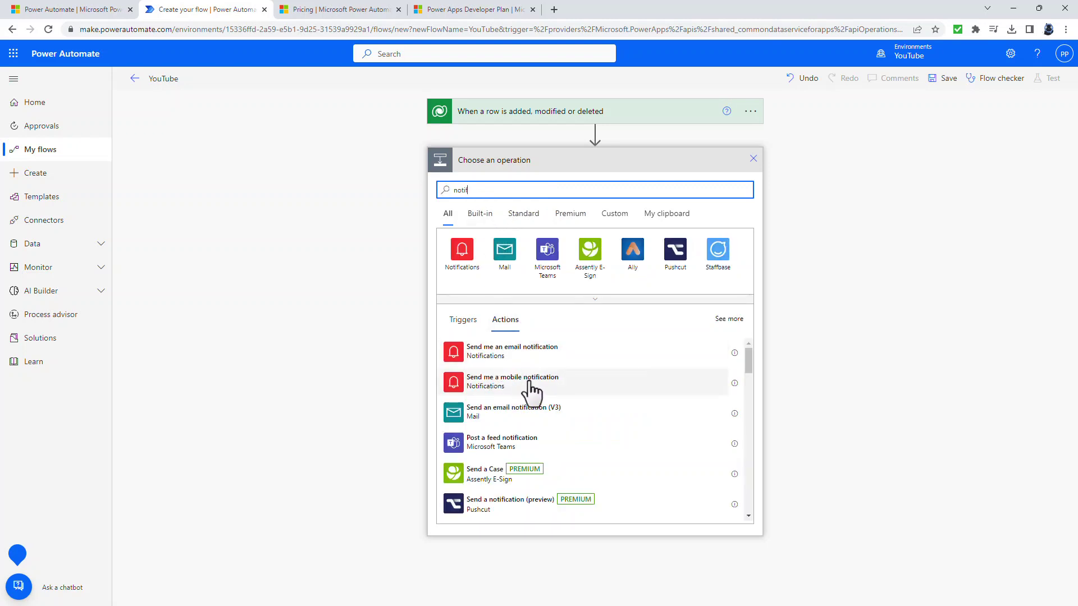
{"action": "key", "text": "BackSpace"}
{"action": "key", "text": "BackSpace"}
{"action": "key", "text": "BackSpace"}
{"action": "key", "text": "BackSpace"}
{"action": "key", "text": "BackSpace"}
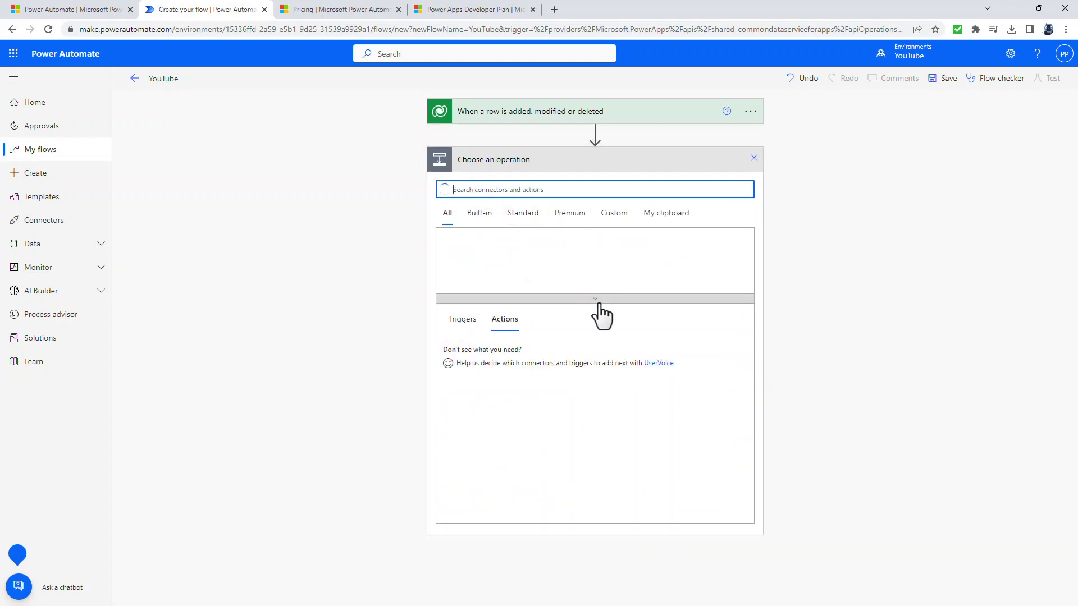
{"action": "left_click", "coordinate": [595, 297]}
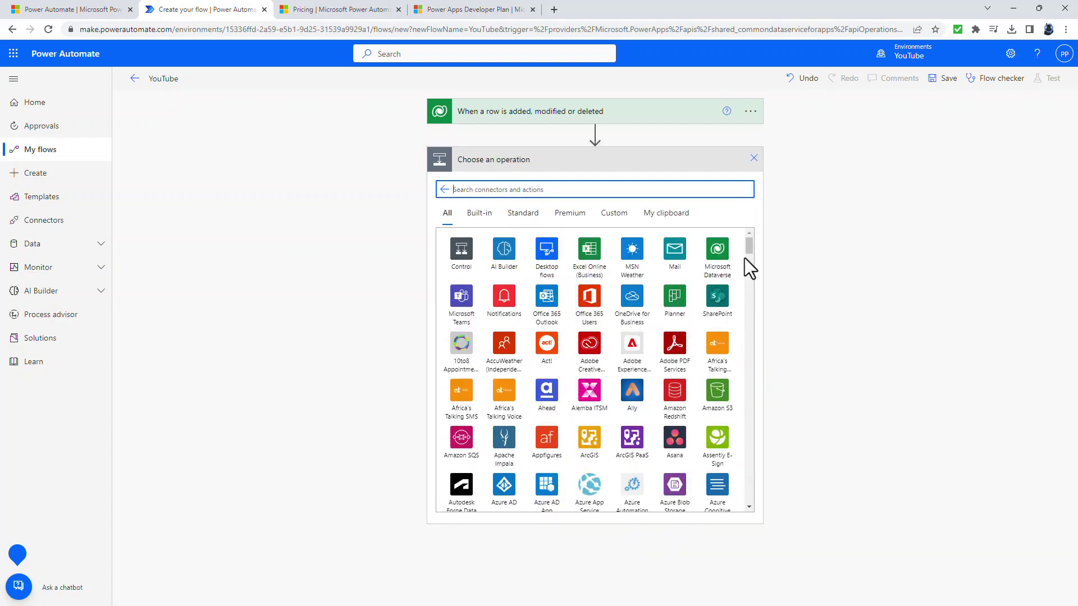
{"action": "mouse_move", "coordinate": [749, 248]}
{"action": "left_mouse_down"}
{"action": "mouse_move", "coordinate": [752, 285]}
{"action": "mouse_move", "coordinate": [747, 237]}
{"action": "left_mouse_up"}
{"action": "left_click", "coordinate": [460, 260]}
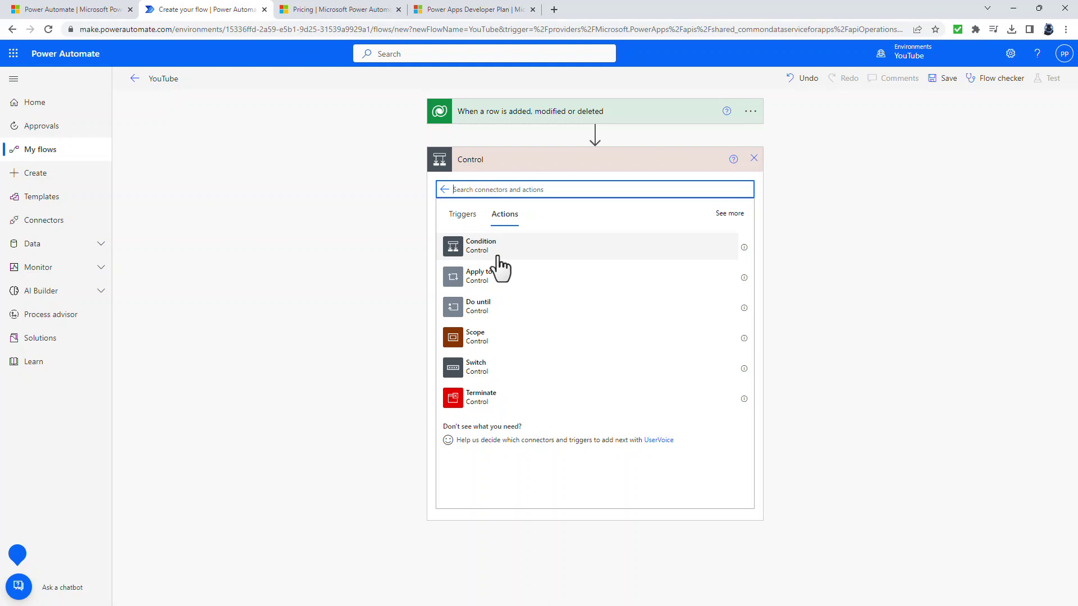
{"action": "left_click", "coordinate": [444, 190]}
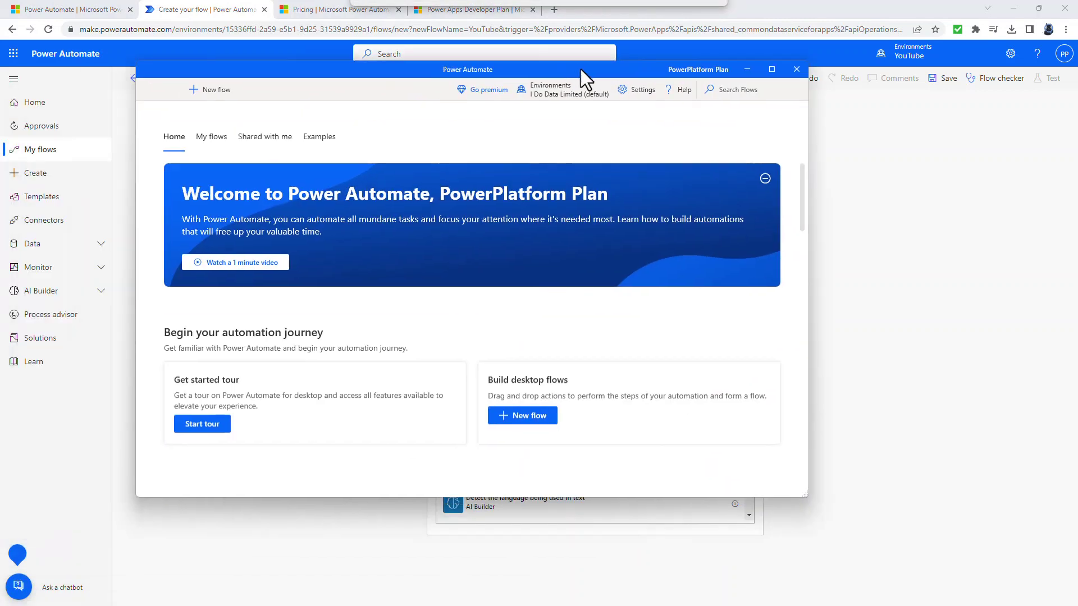
Create an empty desktop flow named 'YouTube' in Power Automate Desktop's designer
{"action": "left_click_drag", "start_coordinate": [580, 69], "coordinate": [609, 69]}
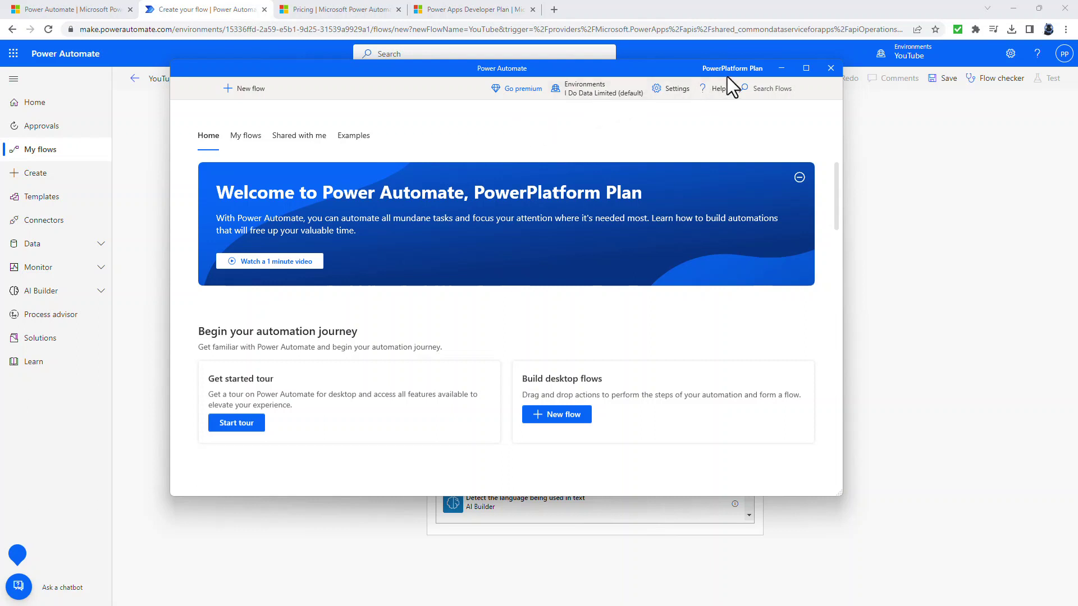
{"action": "left_click", "coordinate": [253, 92]}
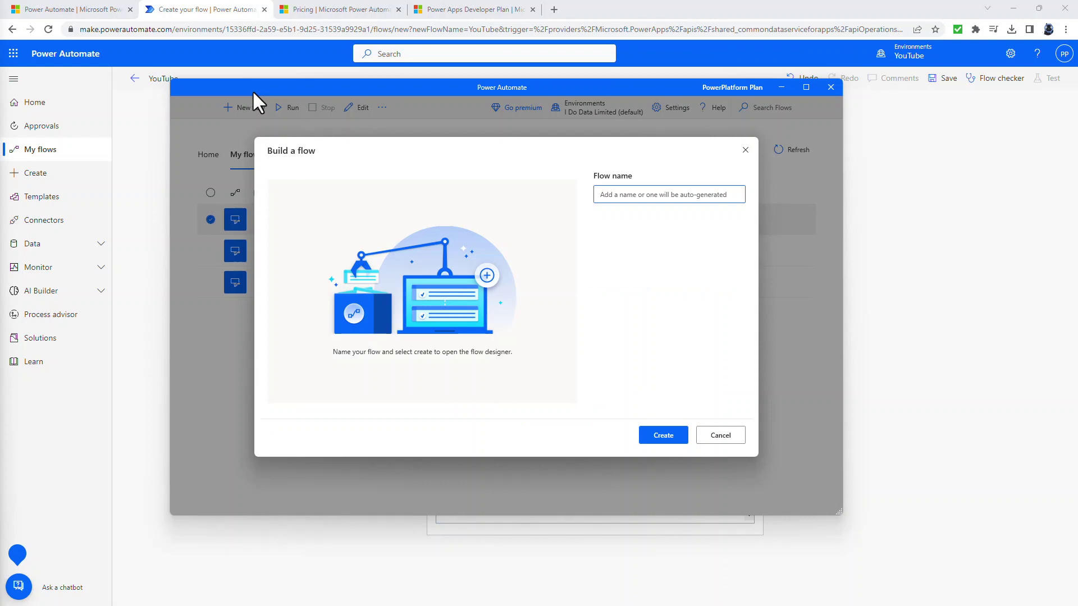
{"action": "type", "text": "YouTube"}
{"action": "left_click", "coordinate": [652, 443]}
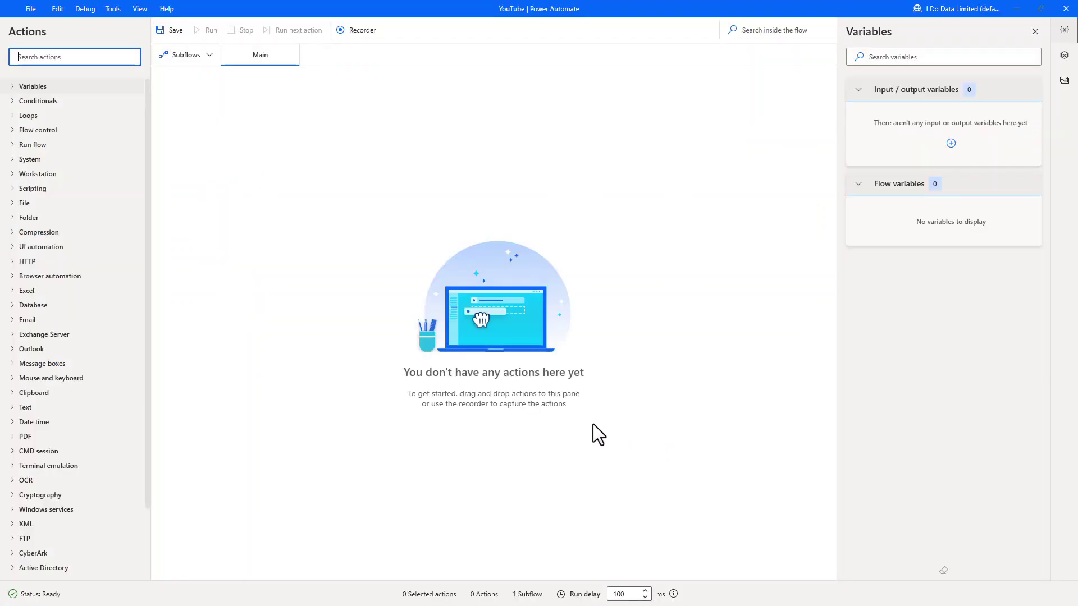
Expand the Browser automation, Web data extraction and Excel action groups in the Actions pane
{"action": "left_click", "coordinate": [11, 276]}
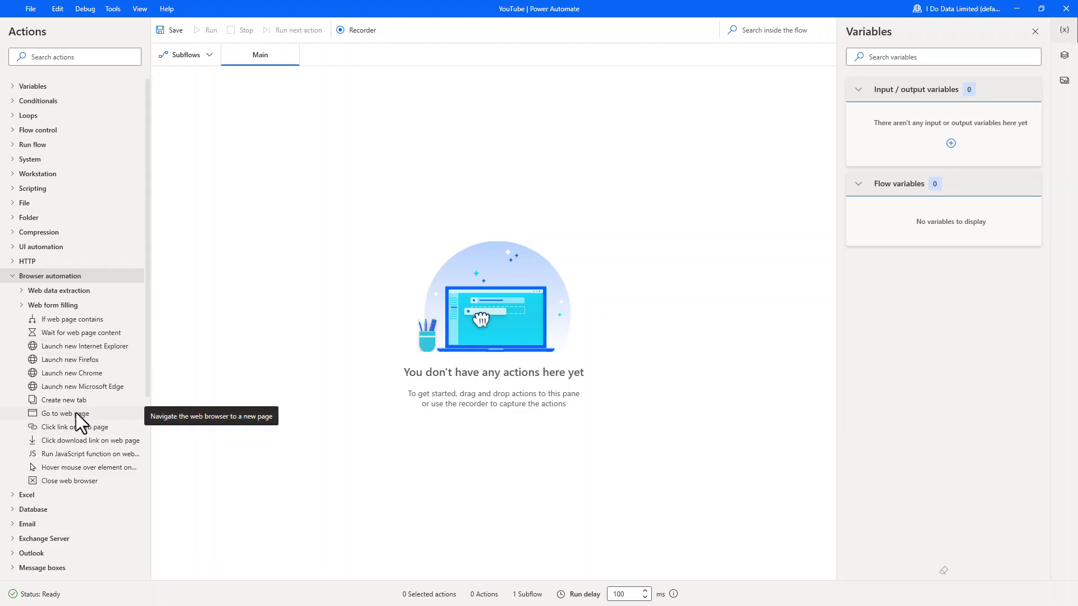
{"action": "left_click", "coordinate": [20, 291]}
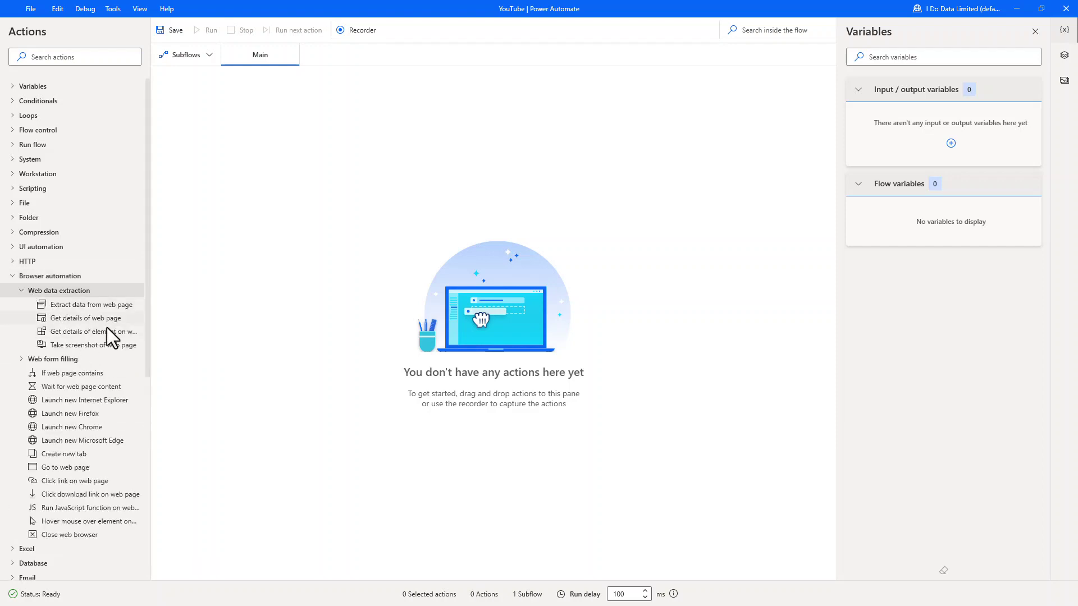
{"action": "scroll", "coordinate": [106, 352], "scroll_direction": "down", "scroll_amount": 3}
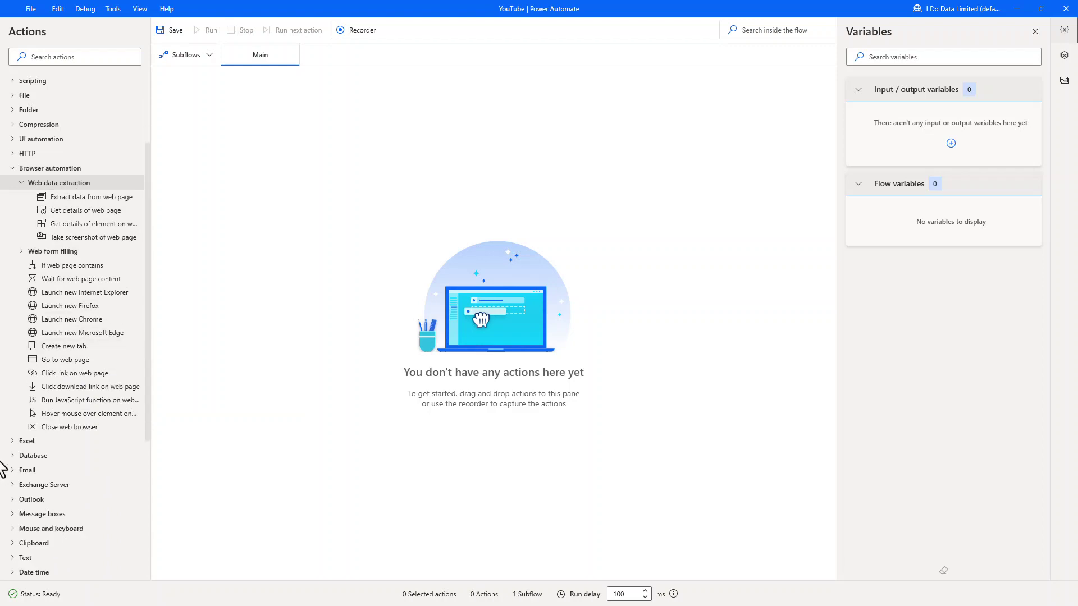
{"action": "left_click", "coordinate": [13, 442]}
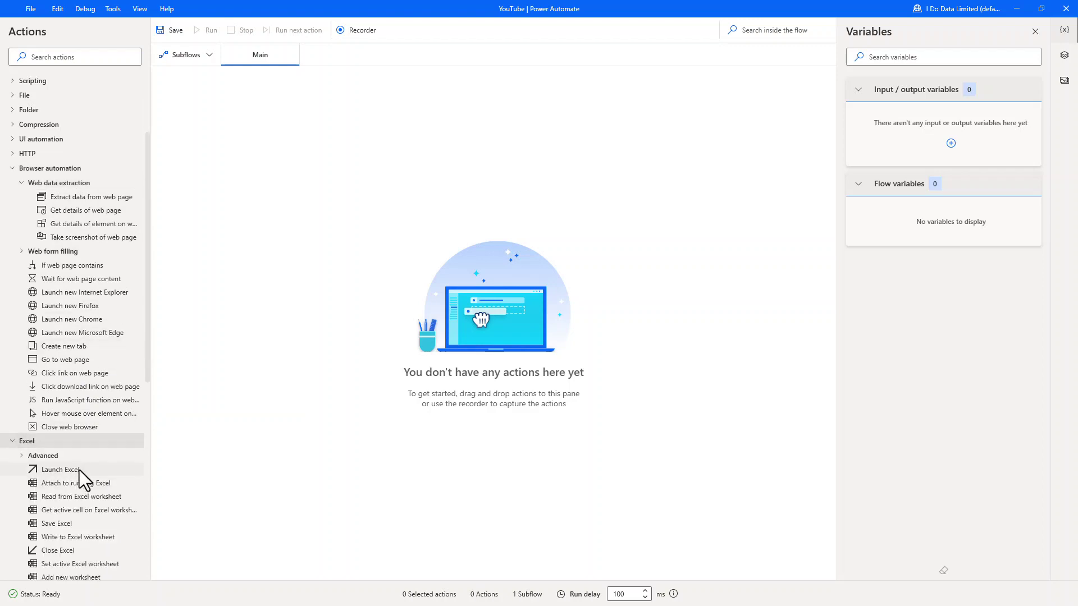
Scroll further down and expand the Database and Email action groups
{"action": "scroll", "coordinate": [79, 469], "scroll_direction": "down", "scroll_amount": 3}
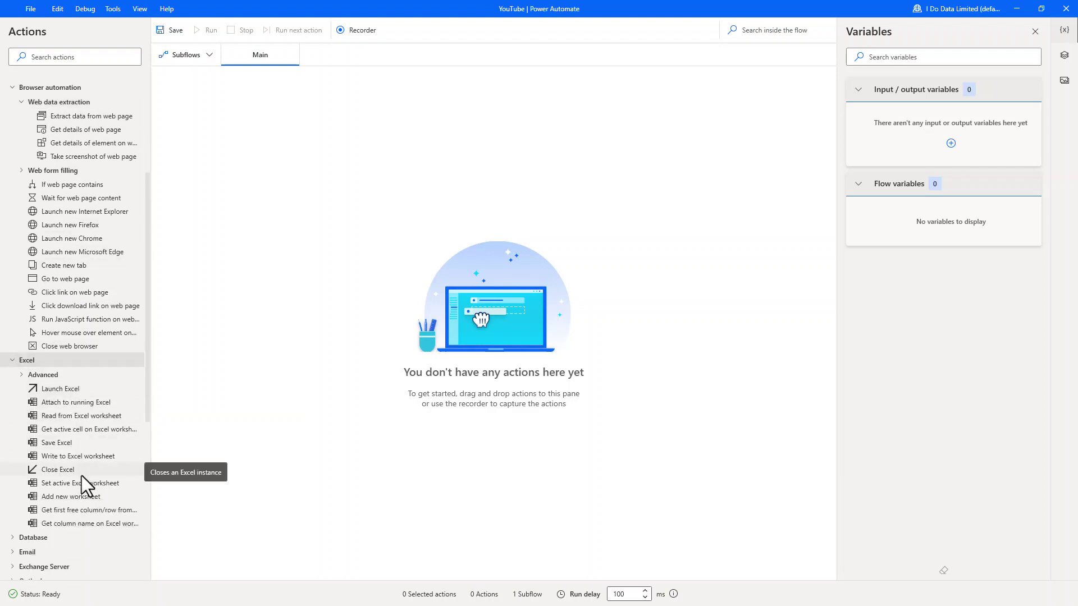
{"action": "scroll", "coordinate": [82, 475], "scroll_direction": "down", "scroll_amount": 2}
{"action": "left_click", "coordinate": [13, 483]}
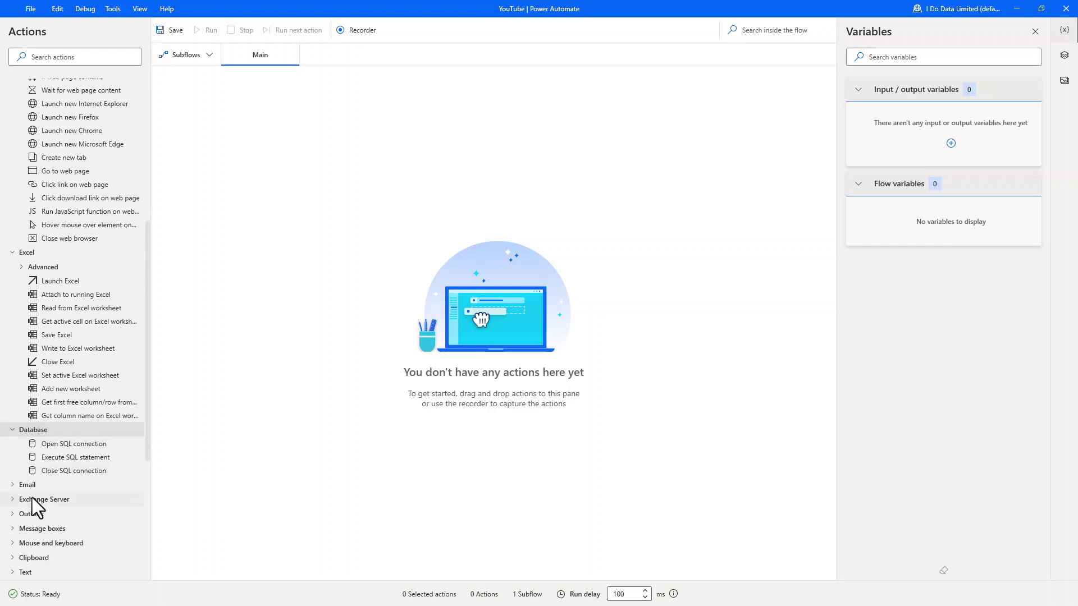
{"action": "left_click", "coordinate": [10, 483]}
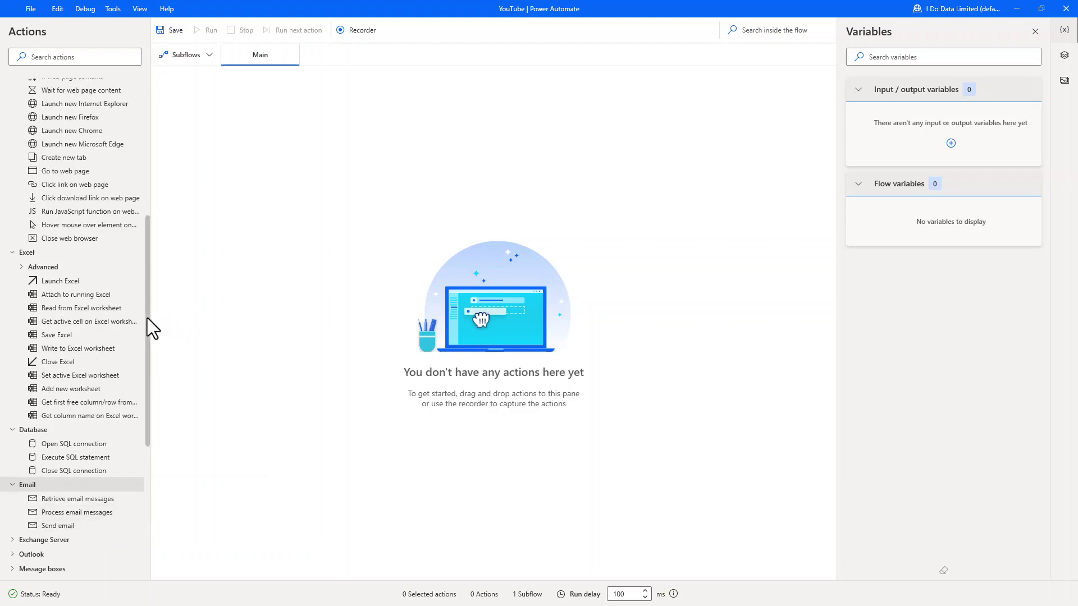
{"action": "left_click_drag", "start_coordinate": [147, 317], "coordinate": [147, 184]}
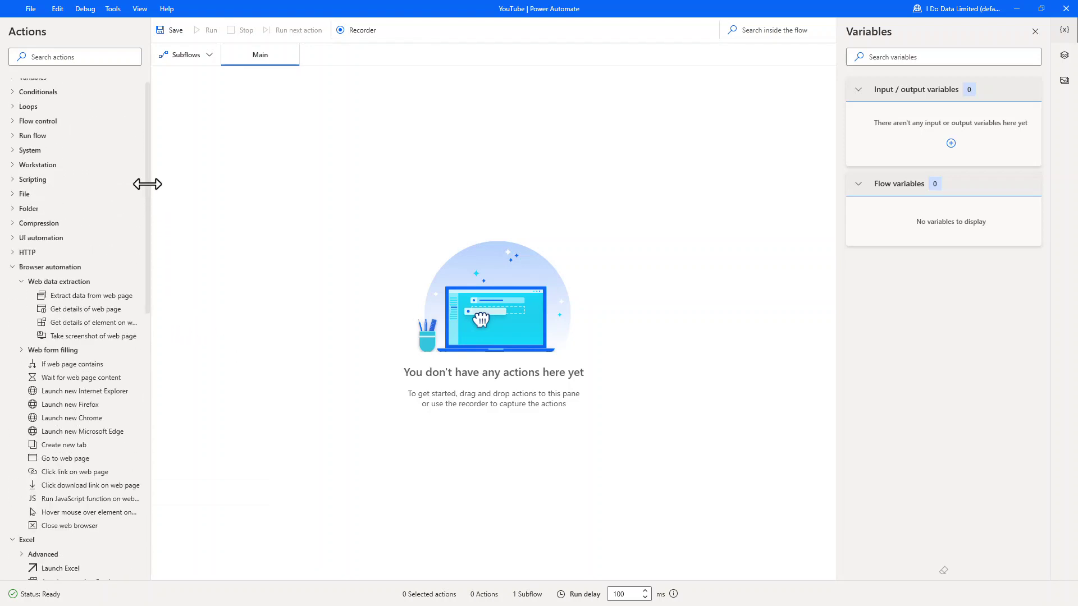
Expand the Folder and File action groups, then close the YouTube flow designer window
{"action": "left_click", "coordinate": [12, 208]}
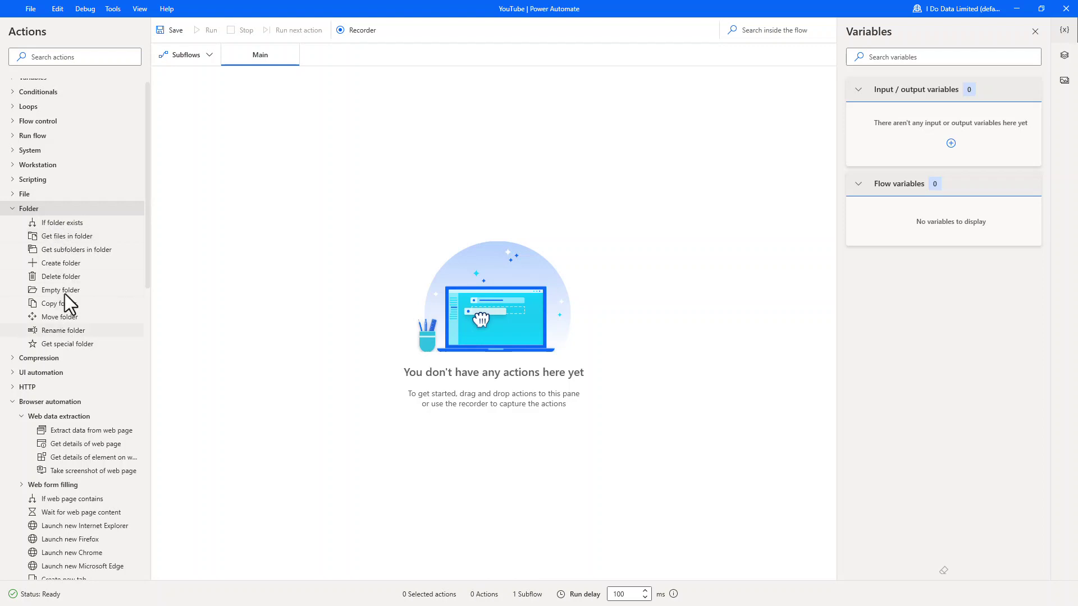
{"action": "left_click", "coordinate": [11, 194]}
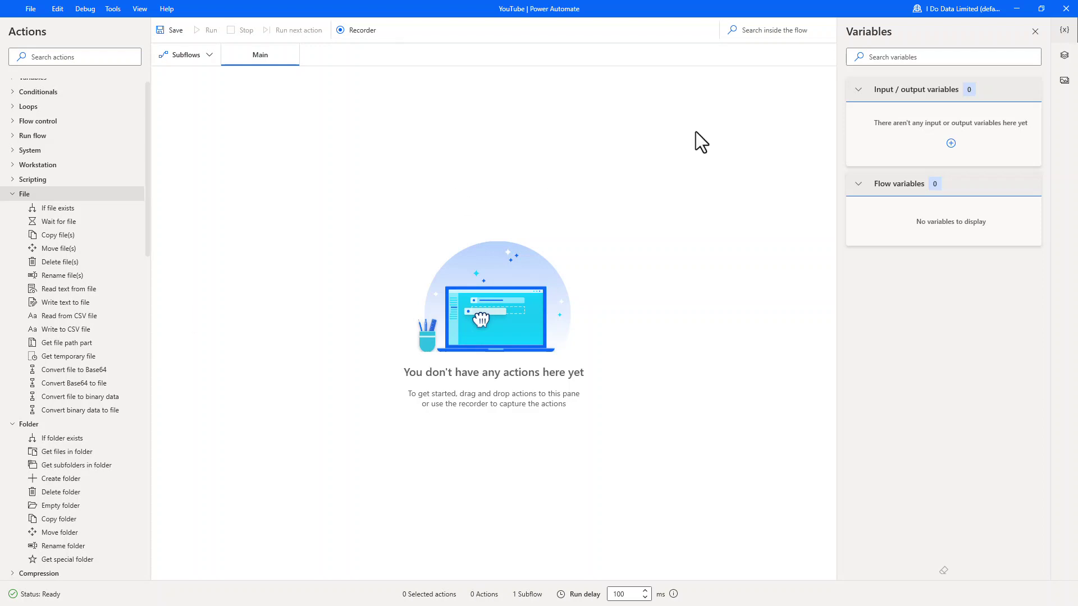
{"action": "left_click", "coordinate": [1069, 10]}
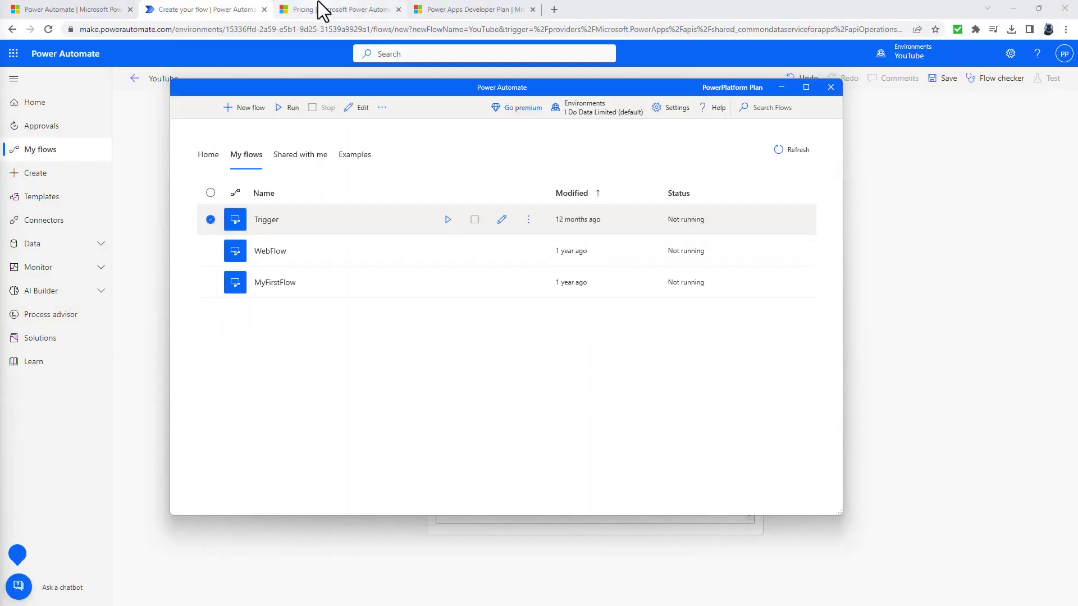
Highlight the $15 per-user plan on the Power Automate pricing page, then view the Power Apps Developer Plan
{"action": "left_click", "coordinate": [319, 9]}
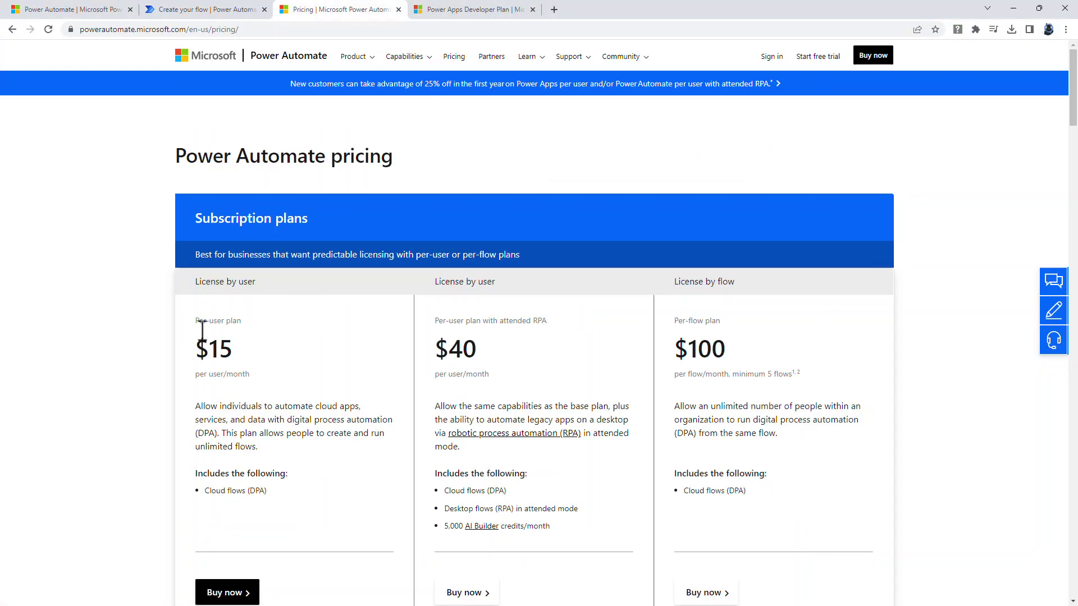
{"action": "left_click_drag", "start_coordinate": [196, 319], "coordinate": [249, 378]}
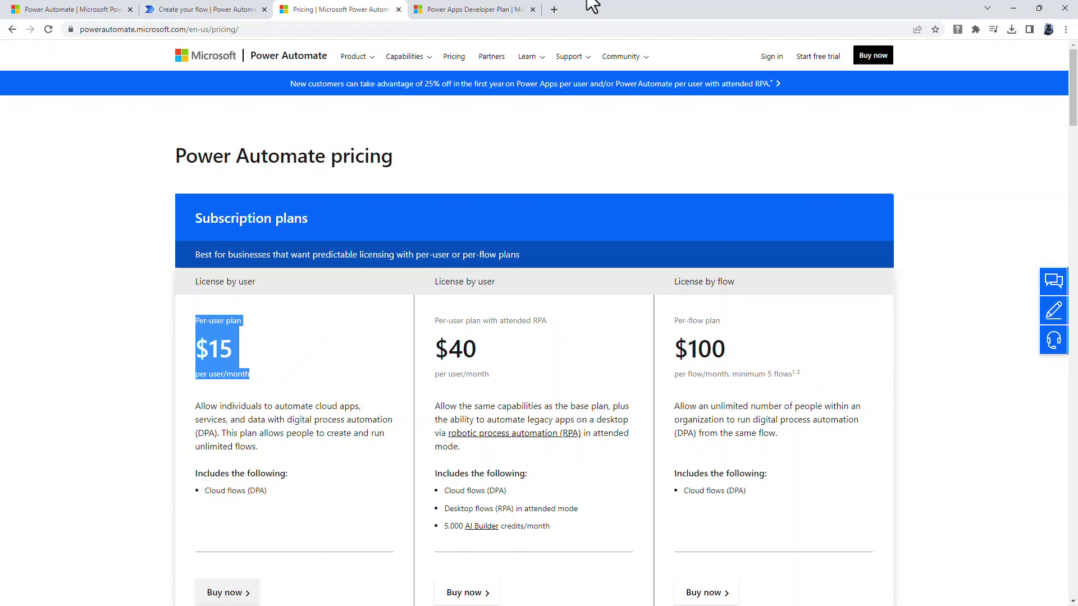
{"action": "left_click", "coordinate": [505, 10]}
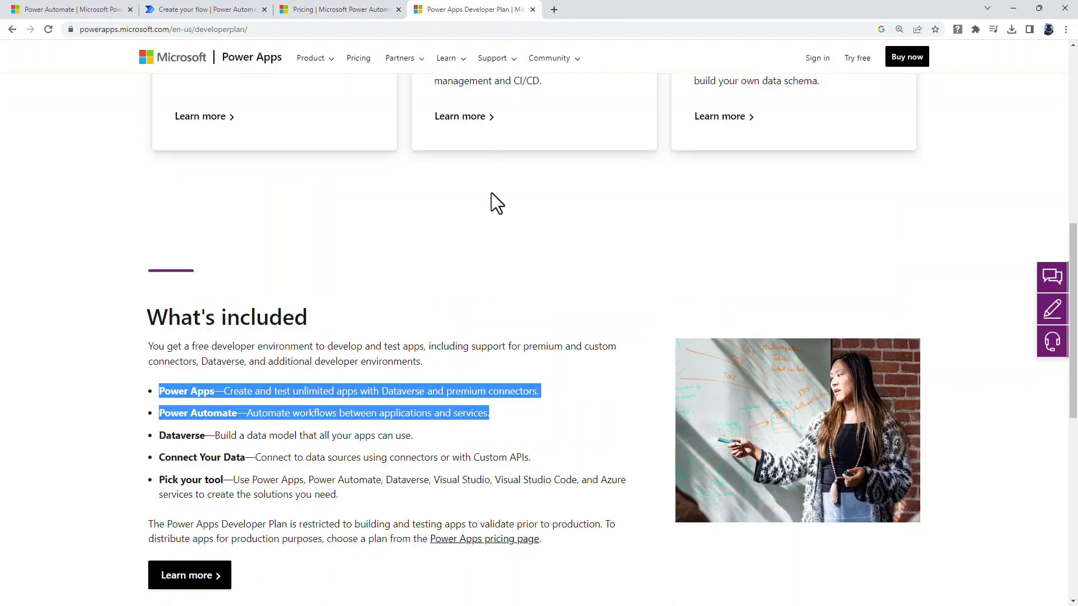